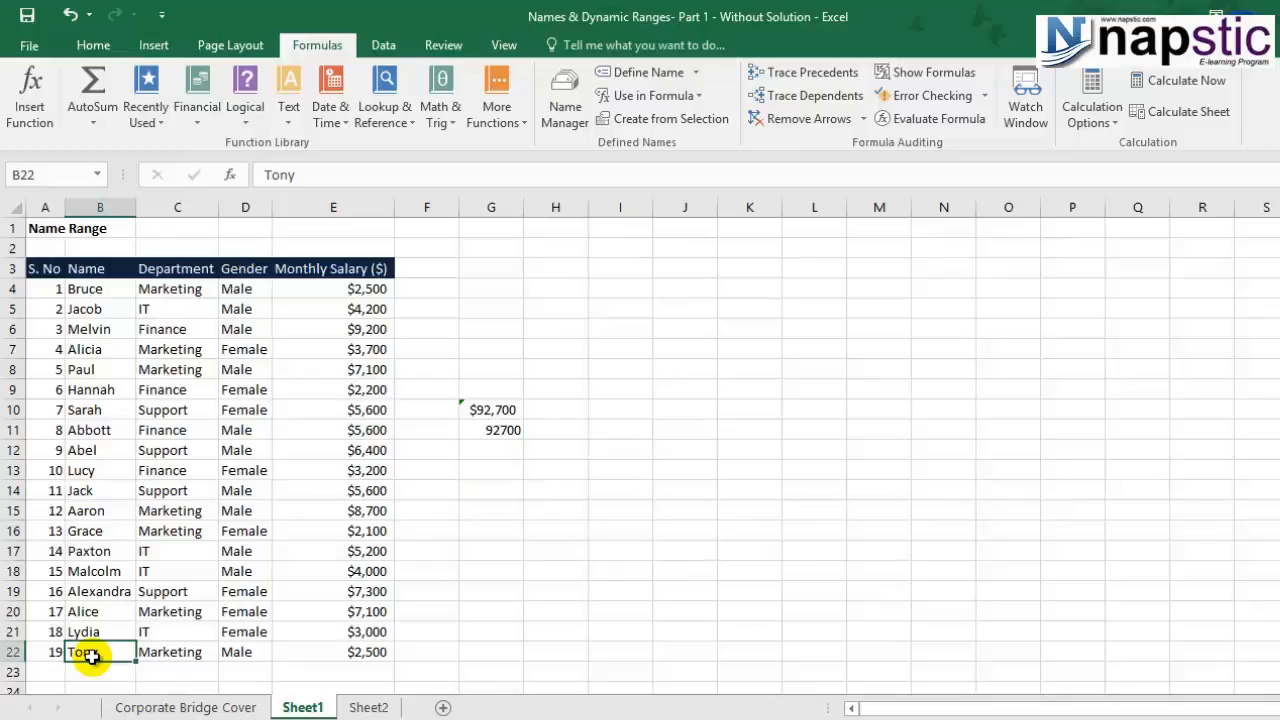
Inspect the range that the SUM formula in G11 covers in the Monthly Salary column
left_click(500, 430)
double_click(500, 430)
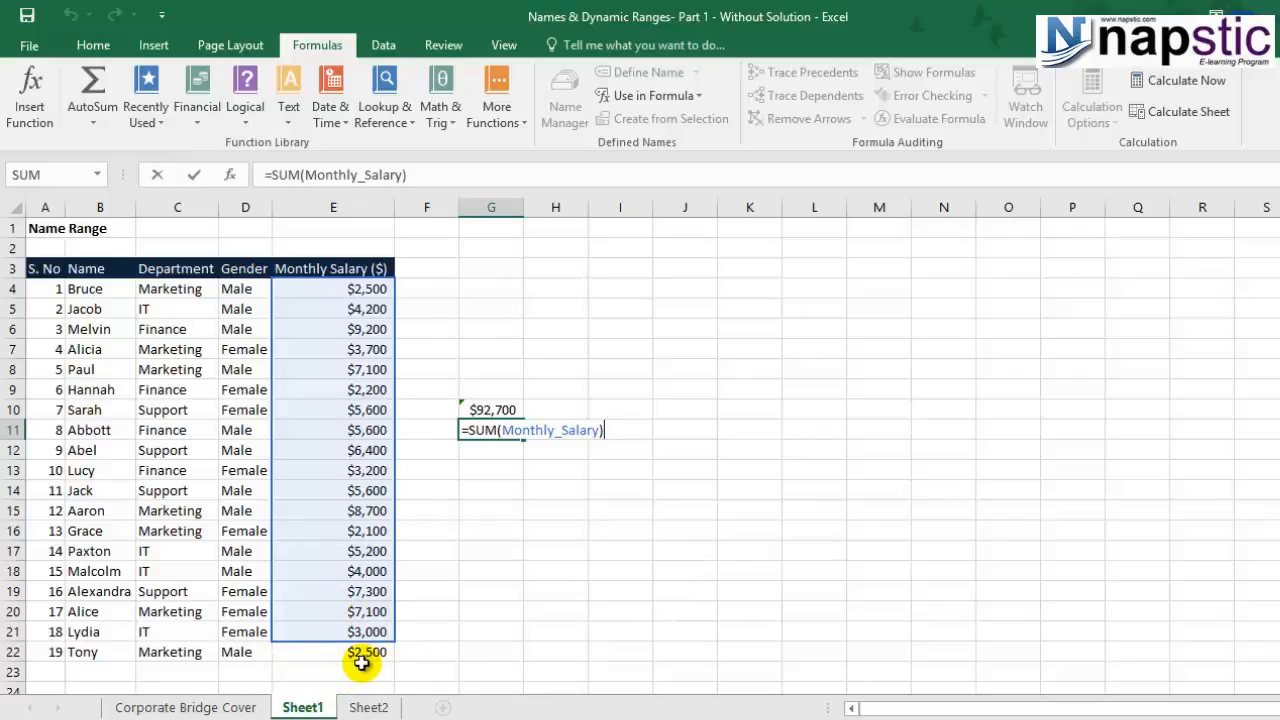
key("Return")
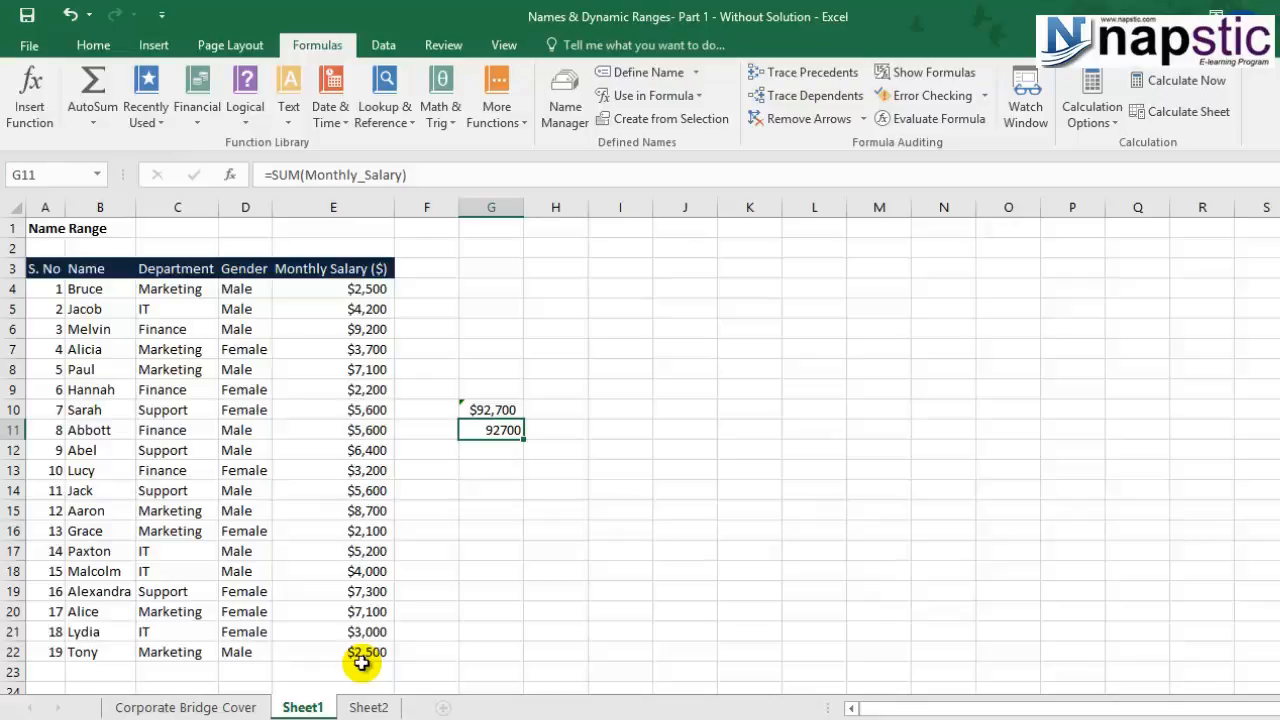
Start an OFFSET formula in I11 with the Monthly Salary header E3 as reference and 0 for both rows and columns
left_click(641, 435)
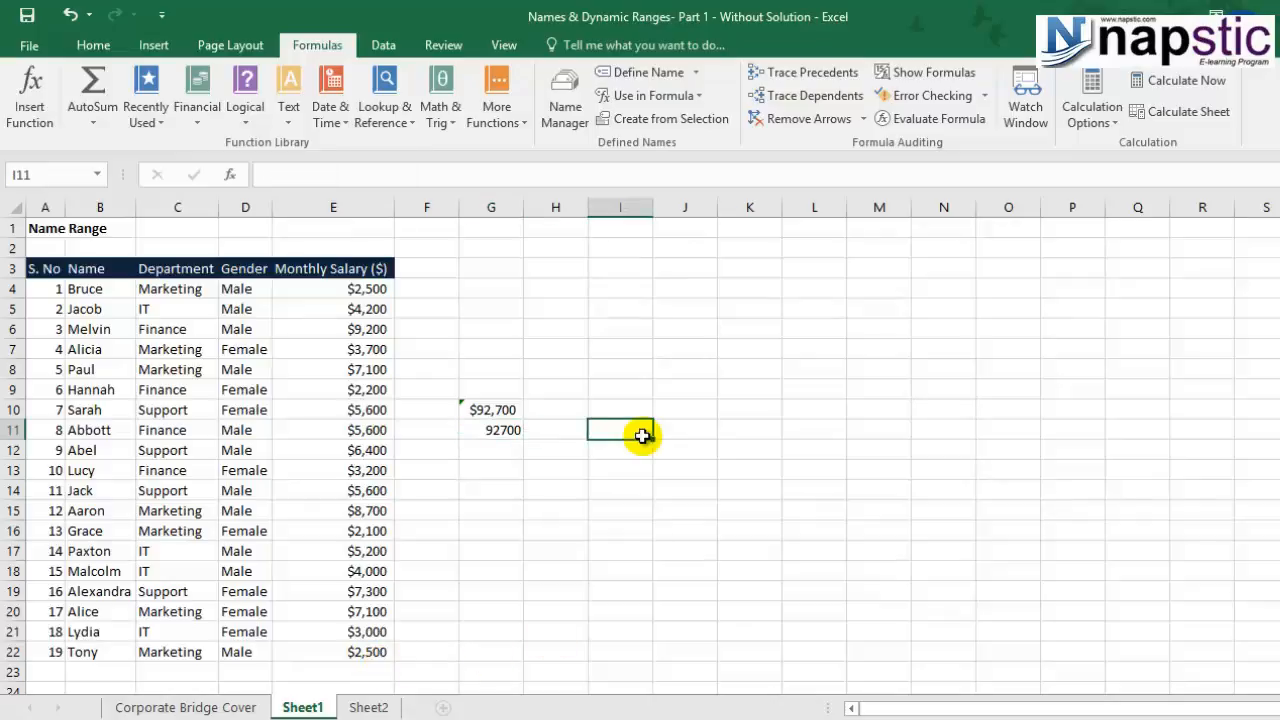
type("=off")
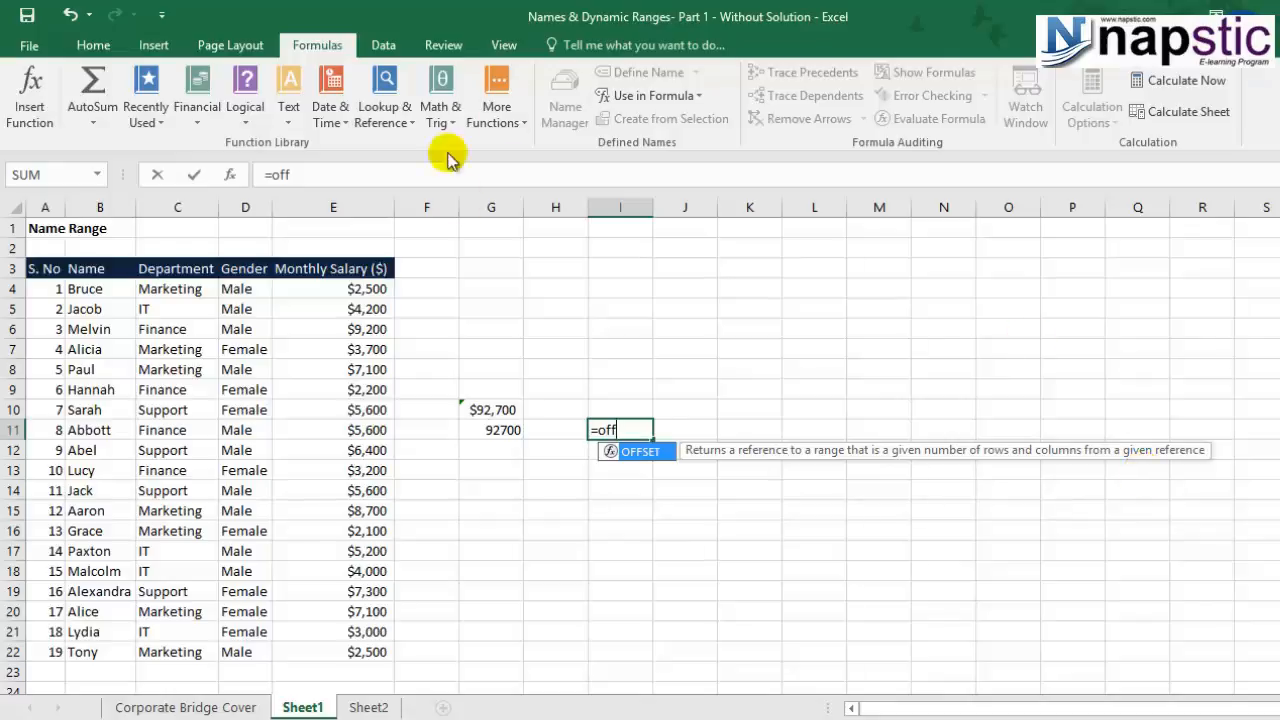
double_click(647, 460)
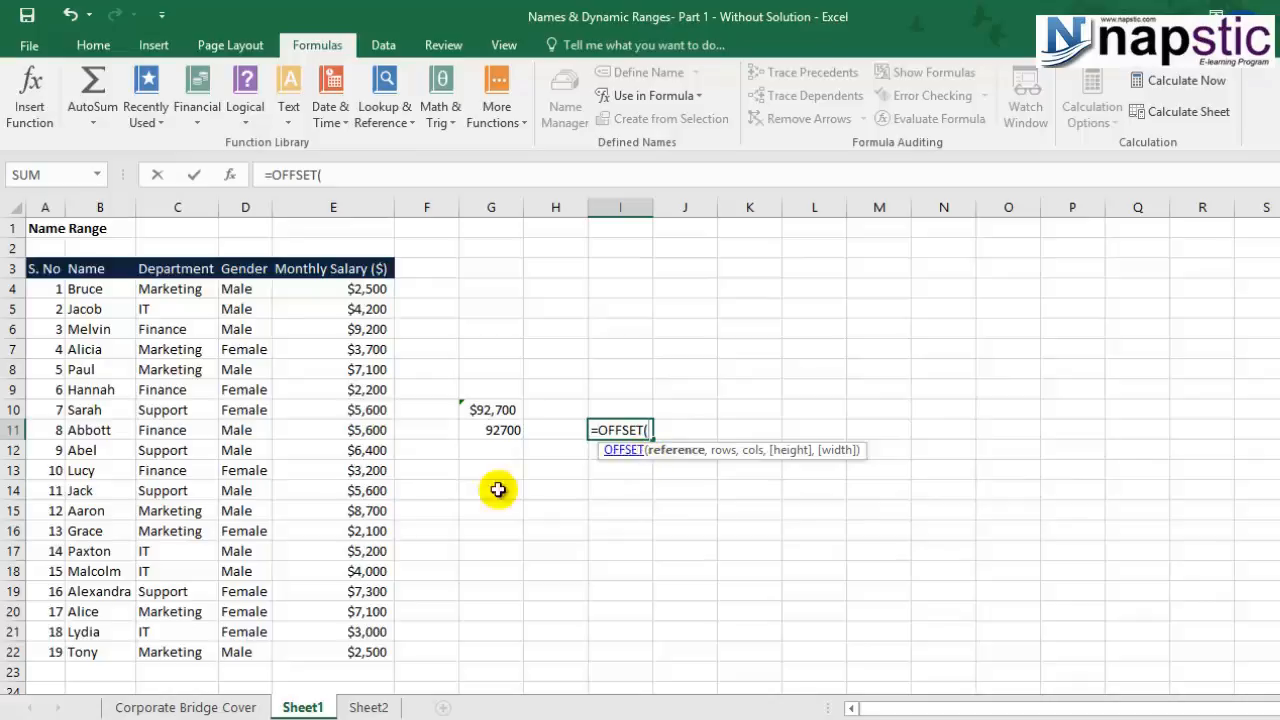
left_click(290, 269)
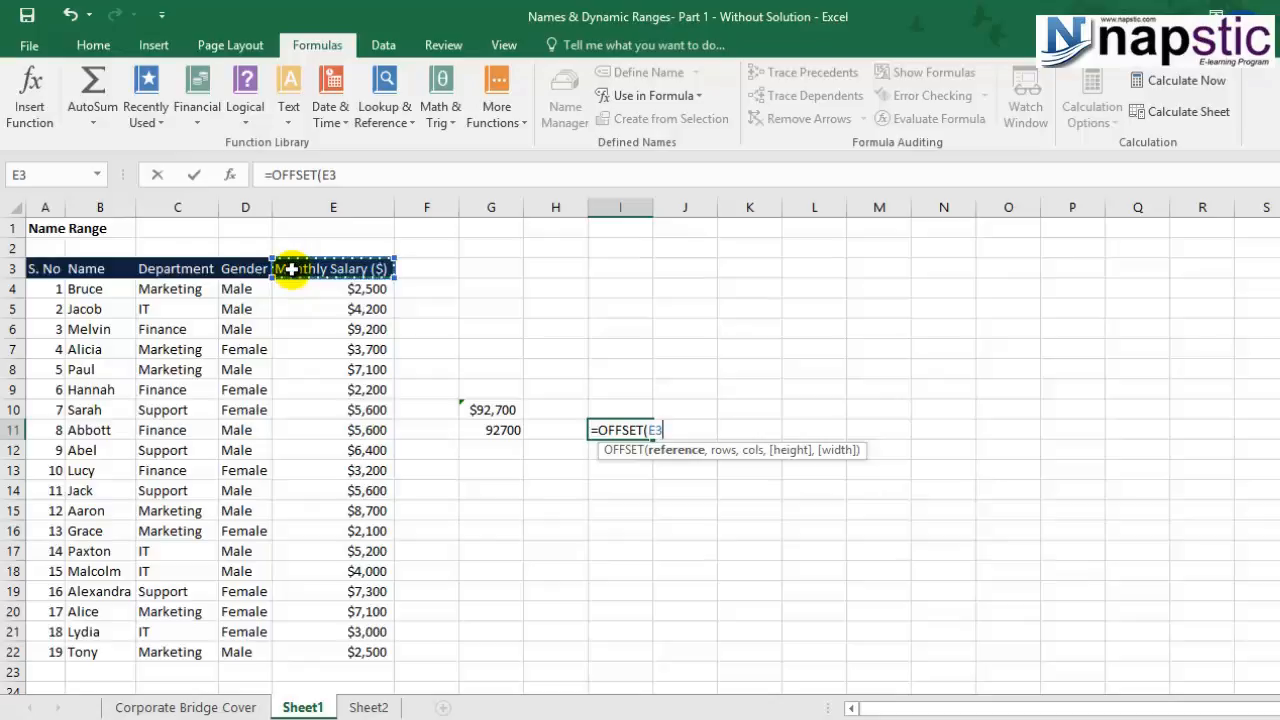
type(",0,0")
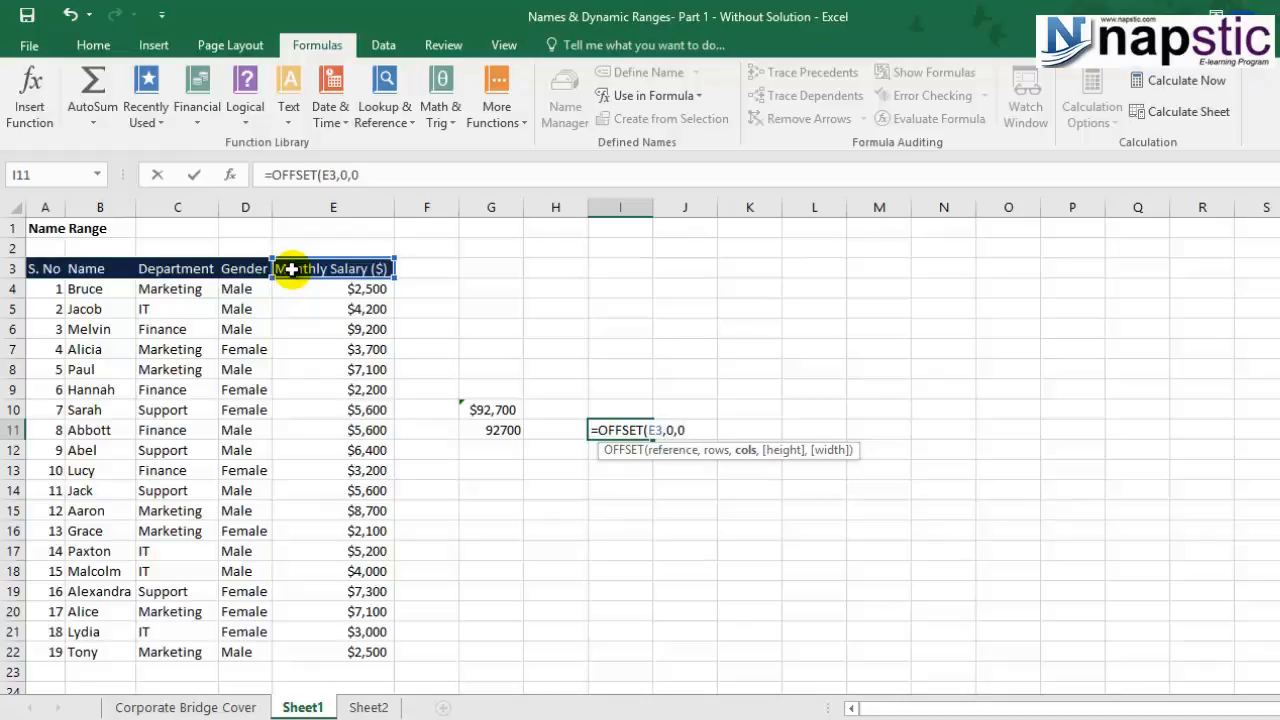
type(",")
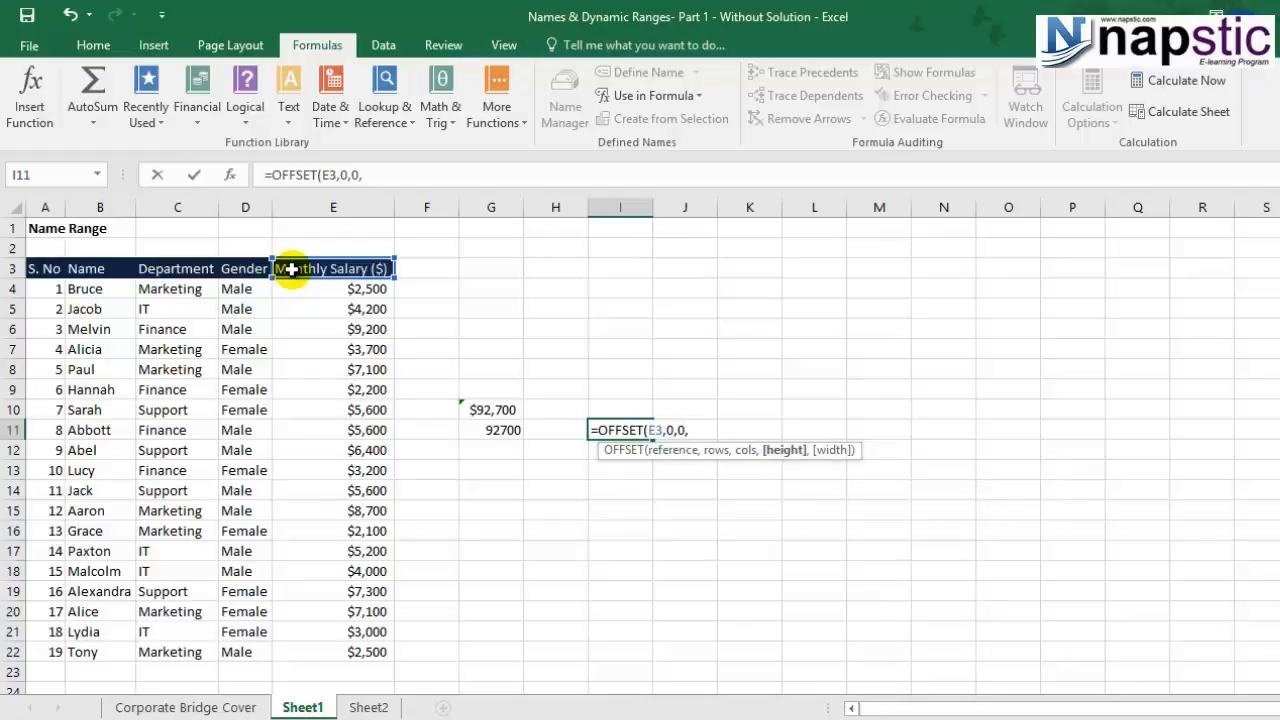
Complete the OFFSET formula in I11 with COUNTA(E:E) as the height and 1 as the width
type("count")
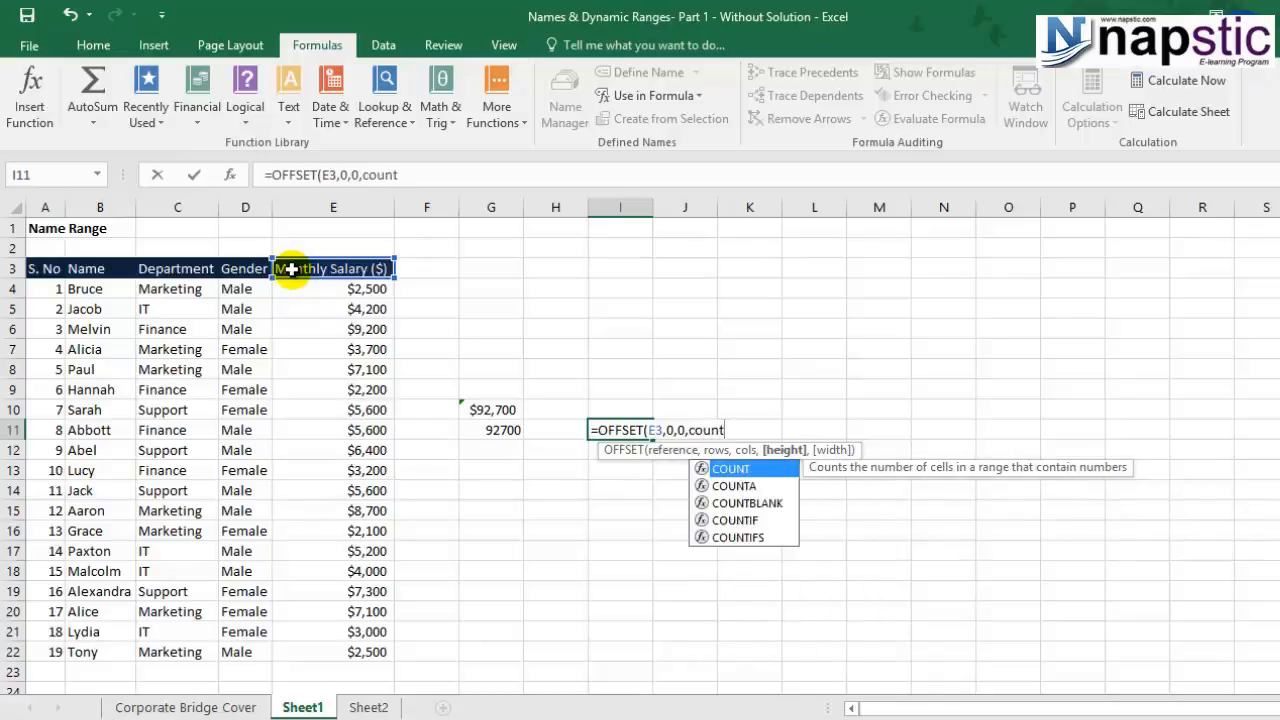
left_click(748, 486)
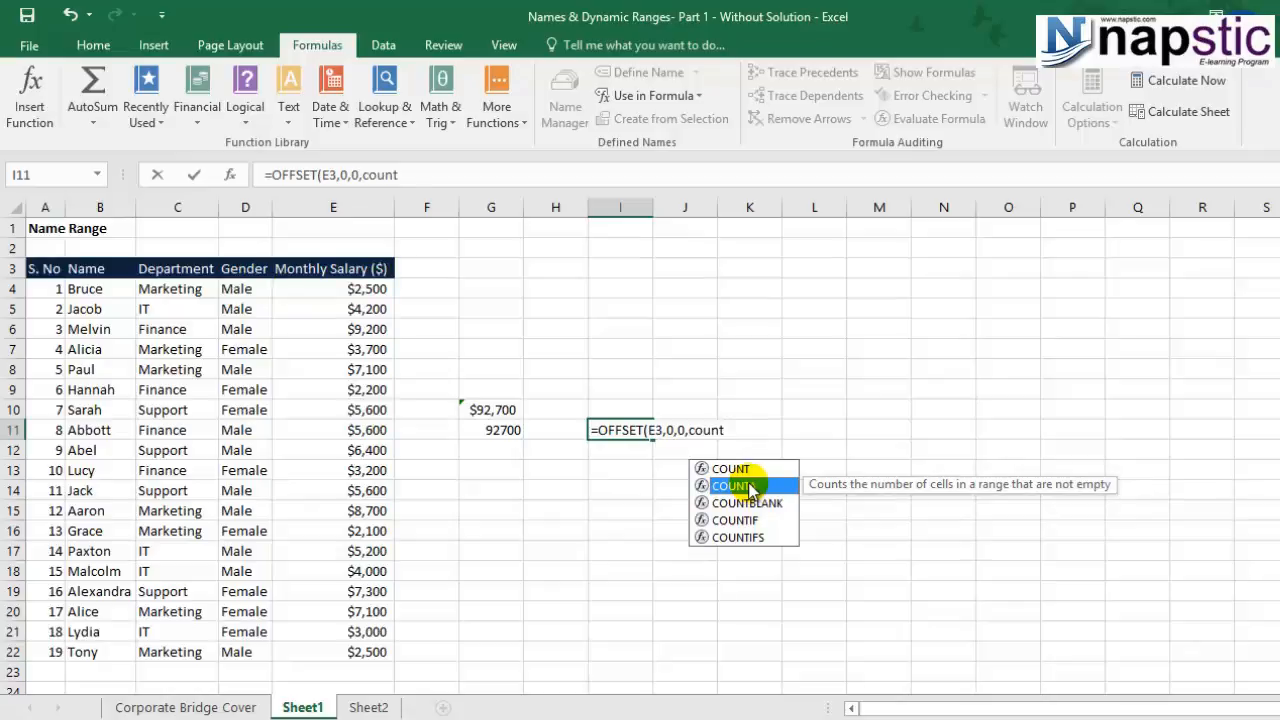
double_click(748, 486)
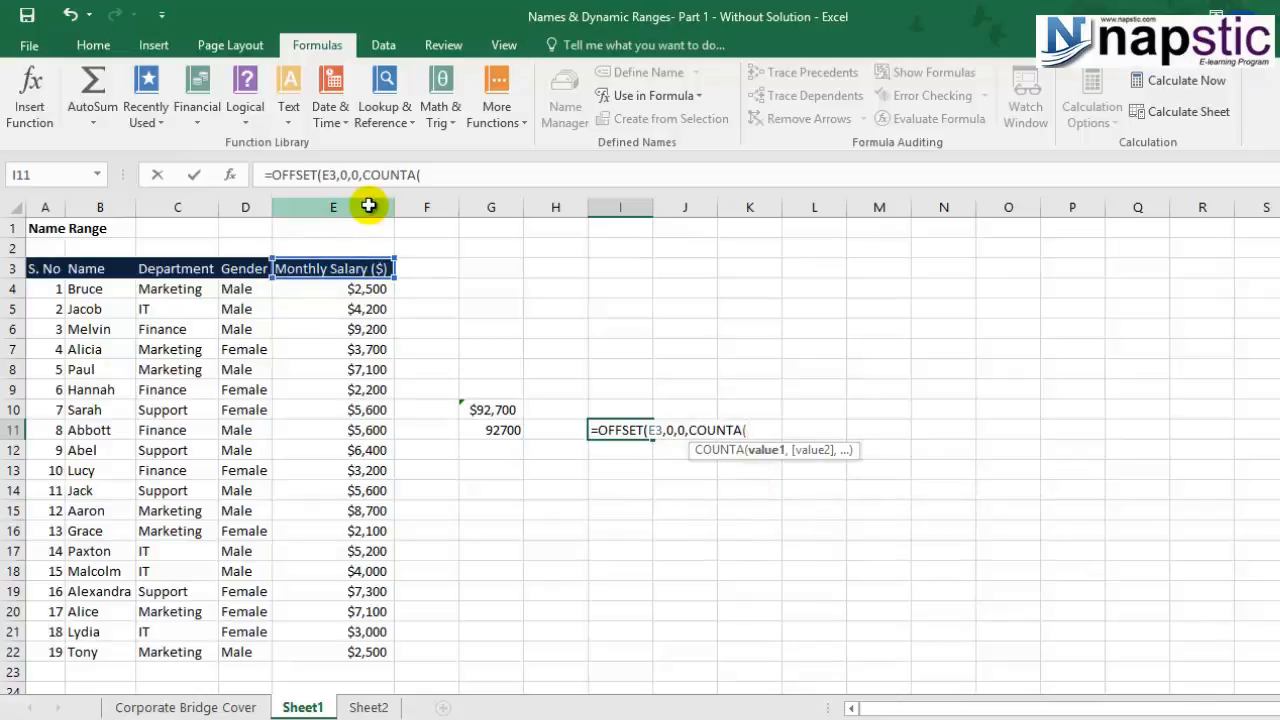
left_click(369, 202)
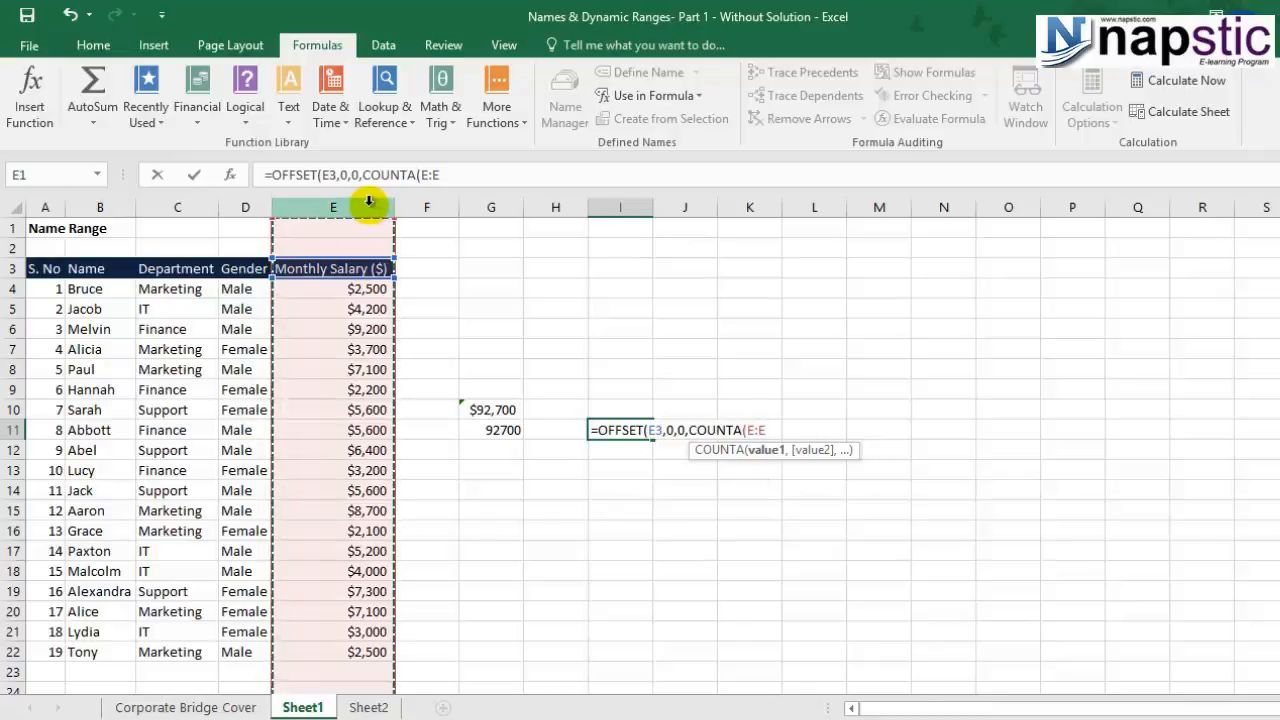
type("),")
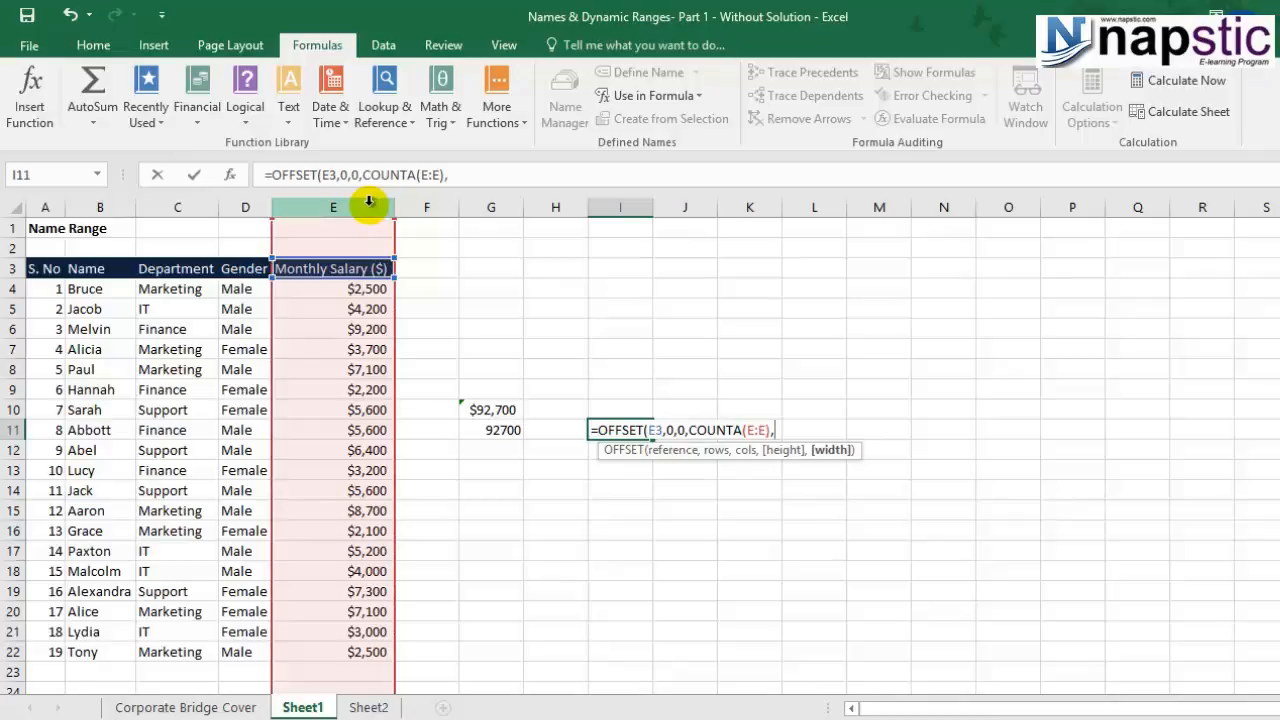
type("1")
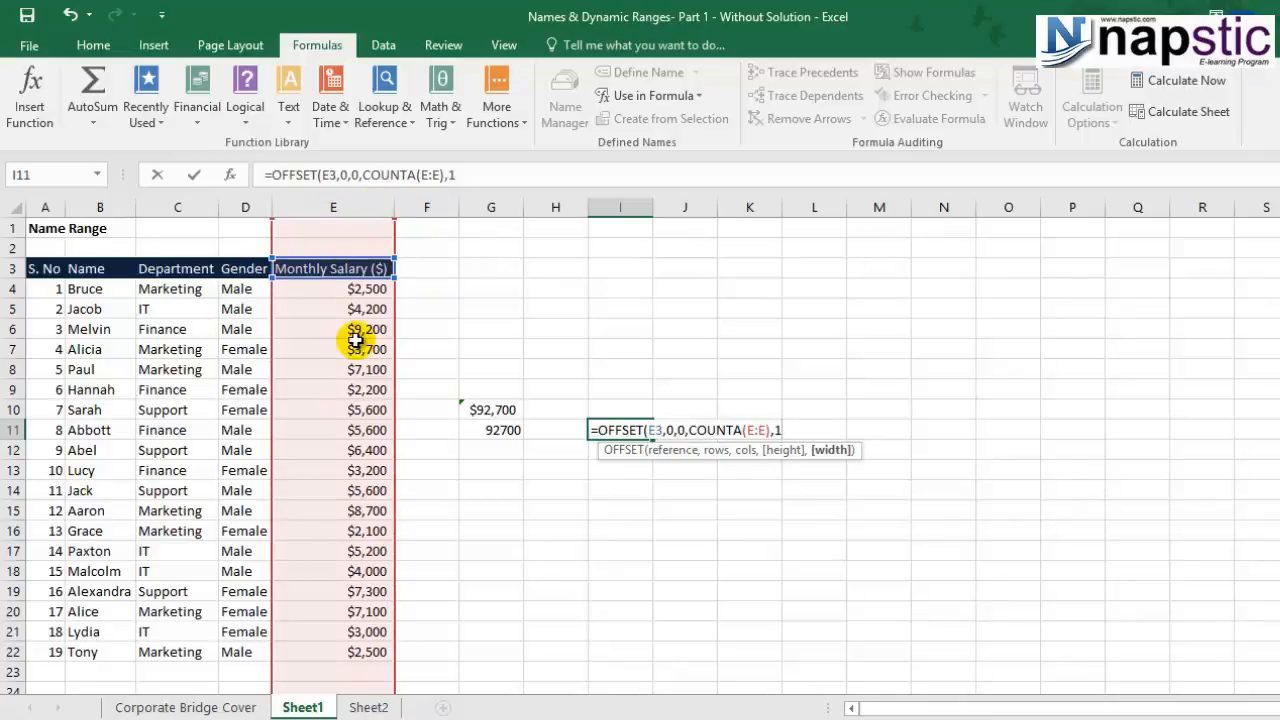
type(")")
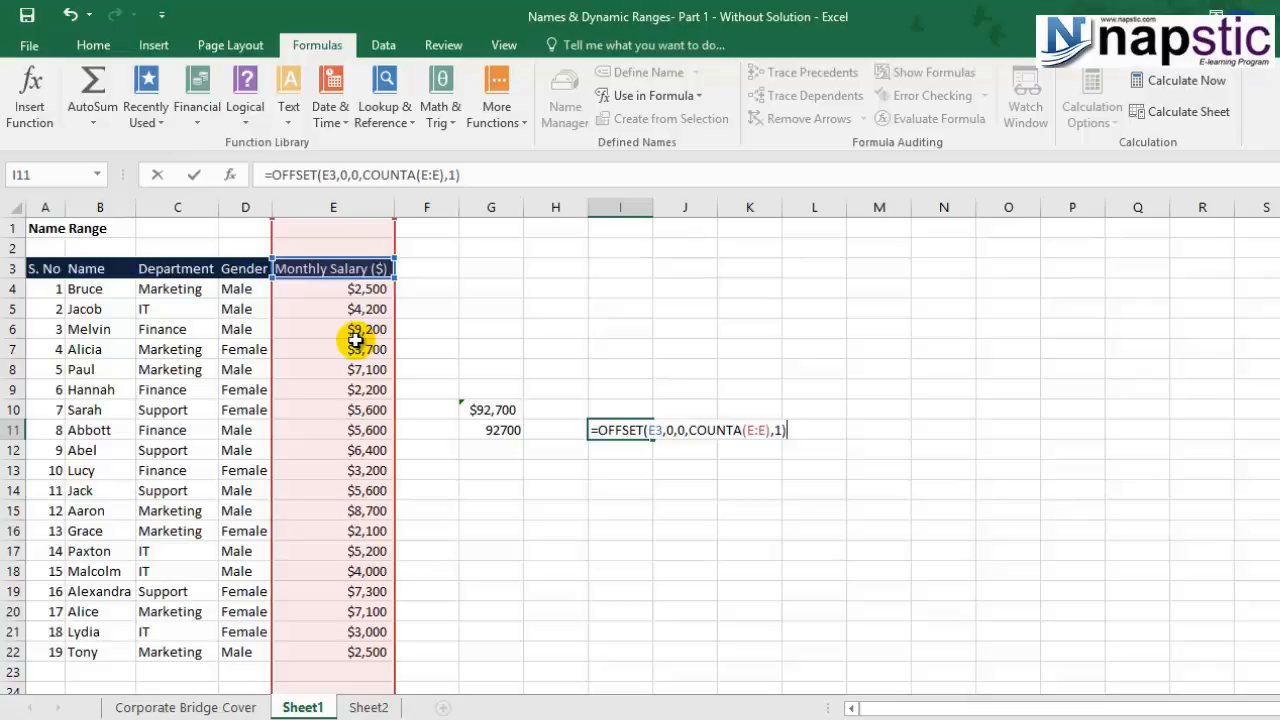
key("Return")
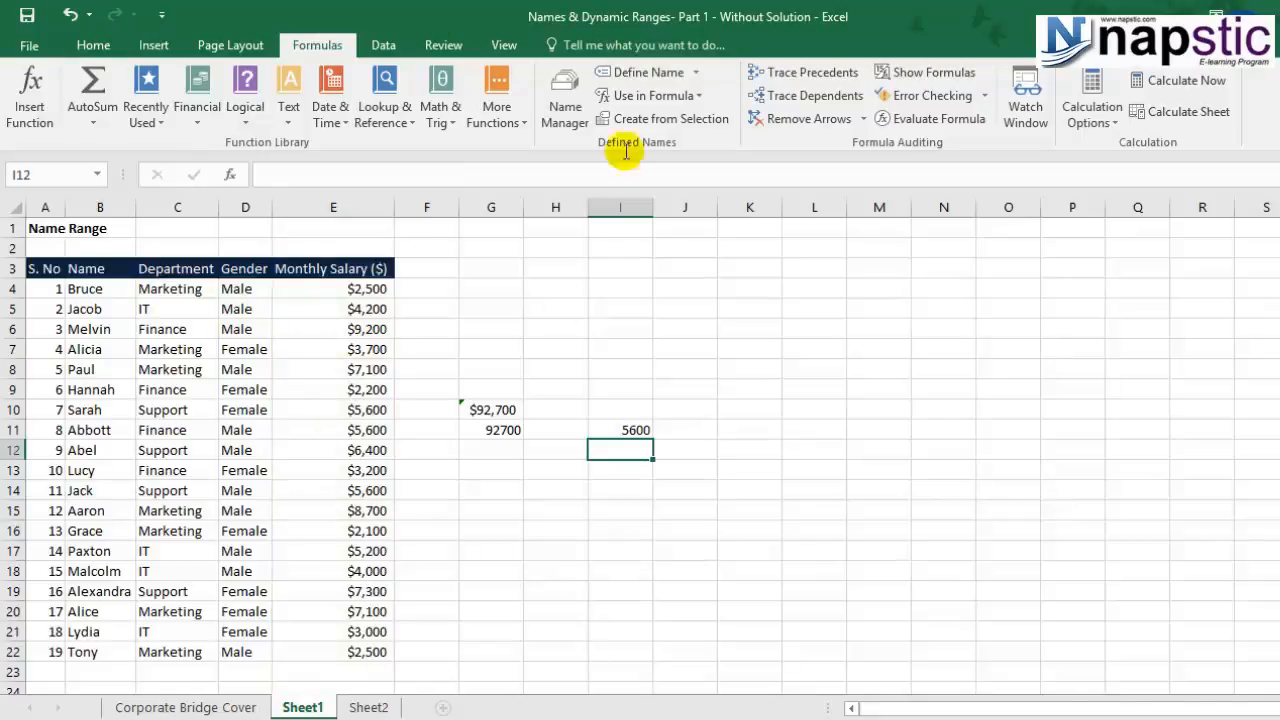
Review the OFFSET formula in I11 and the Monthly_Salary entry in the Name Manager
double_click(638, 428)
key("Escape")
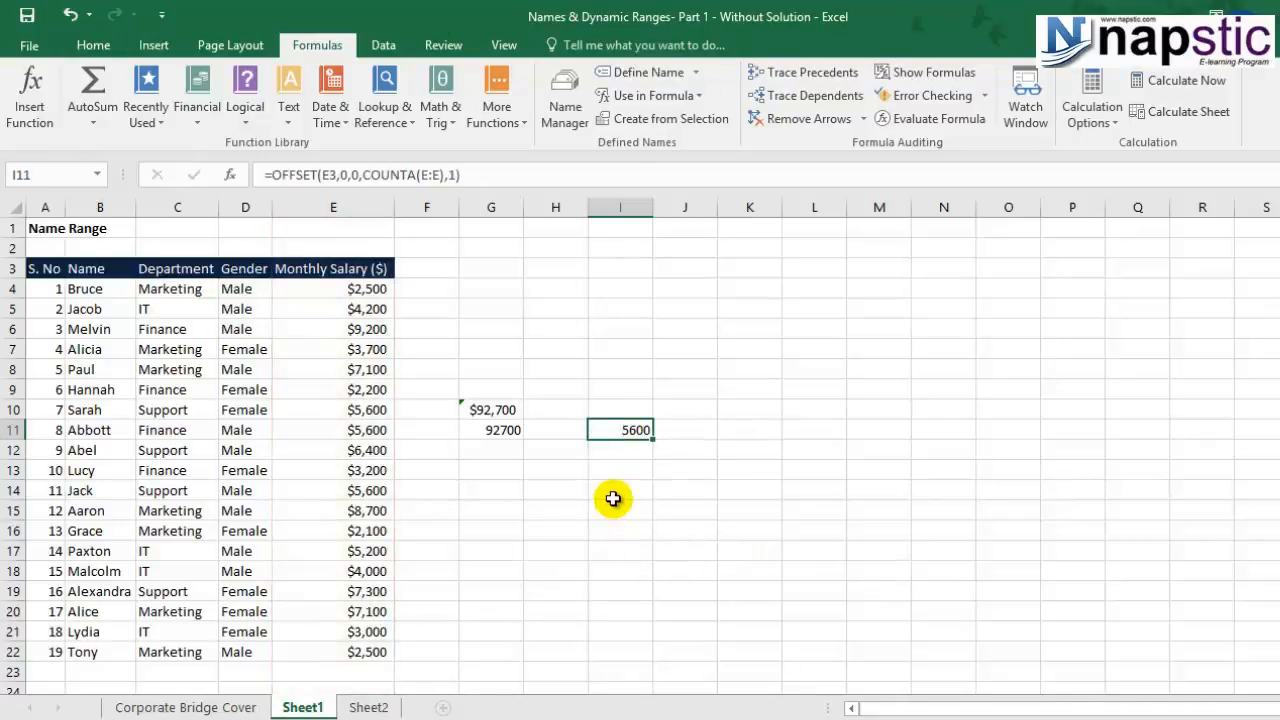
key("F2")
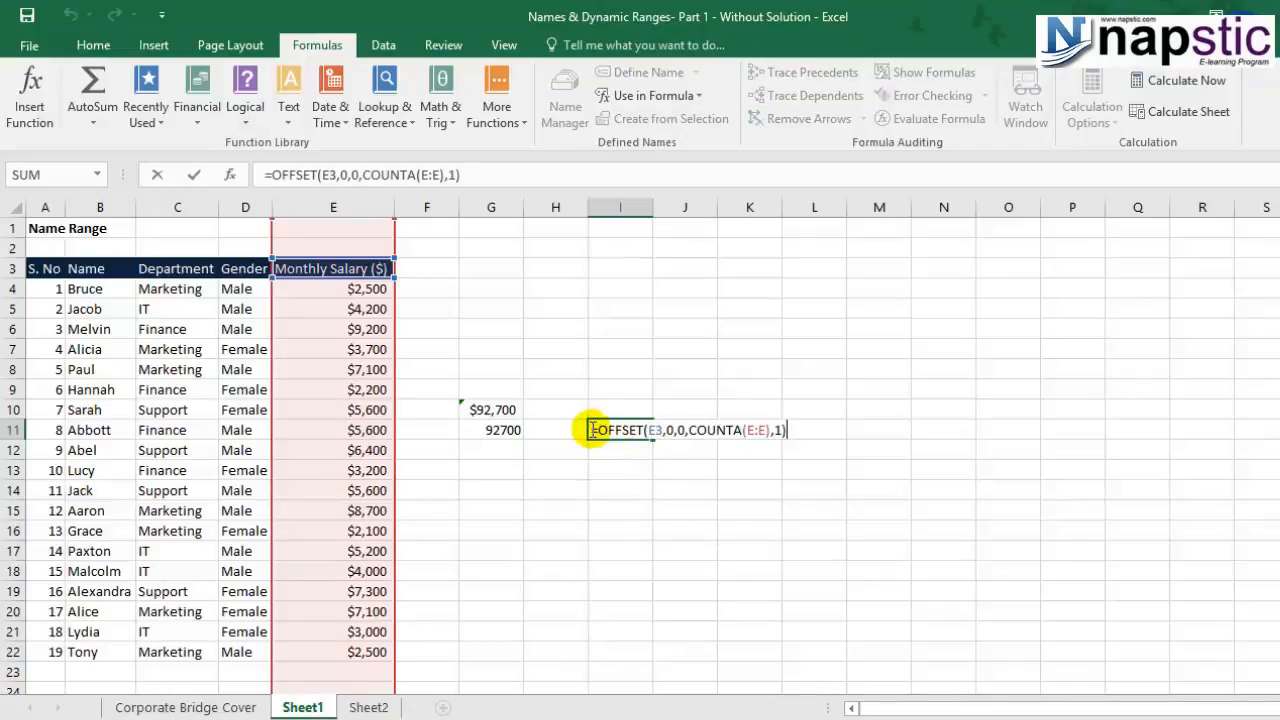
left_click_drag(591, 431, 811, 434)
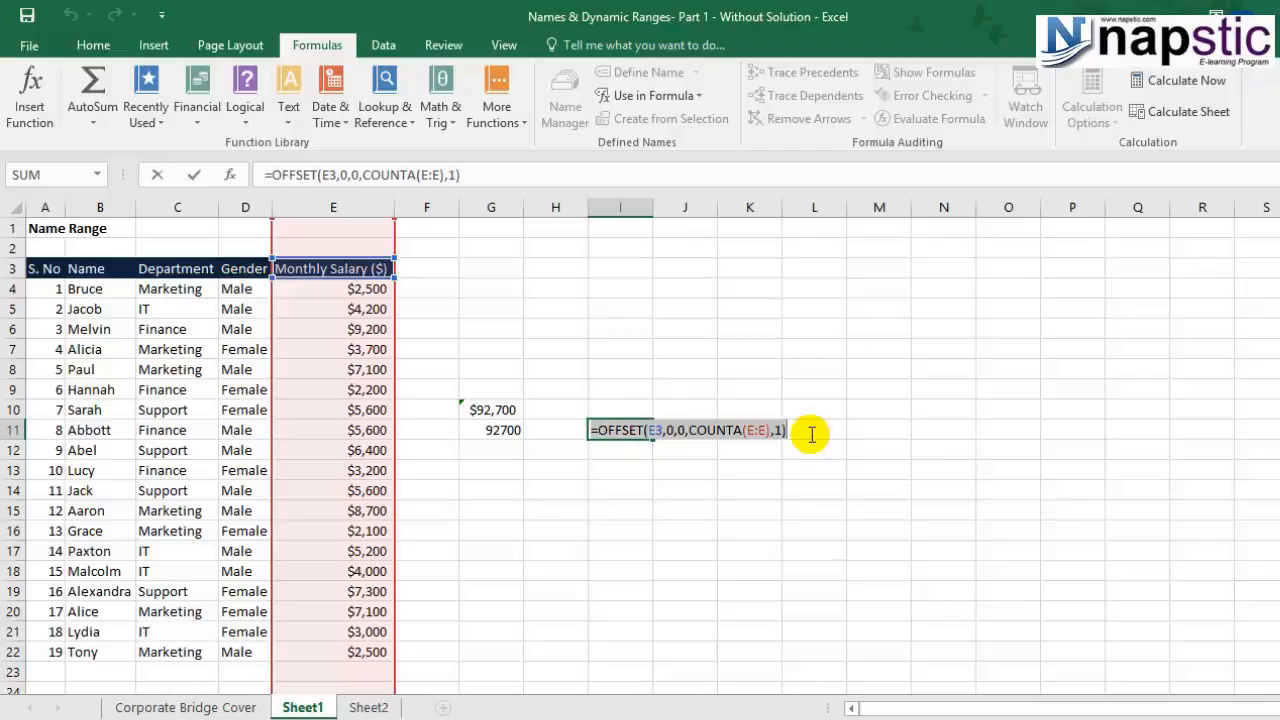
left_click(601, 493)
key("Escape")
left_click(587, 131)
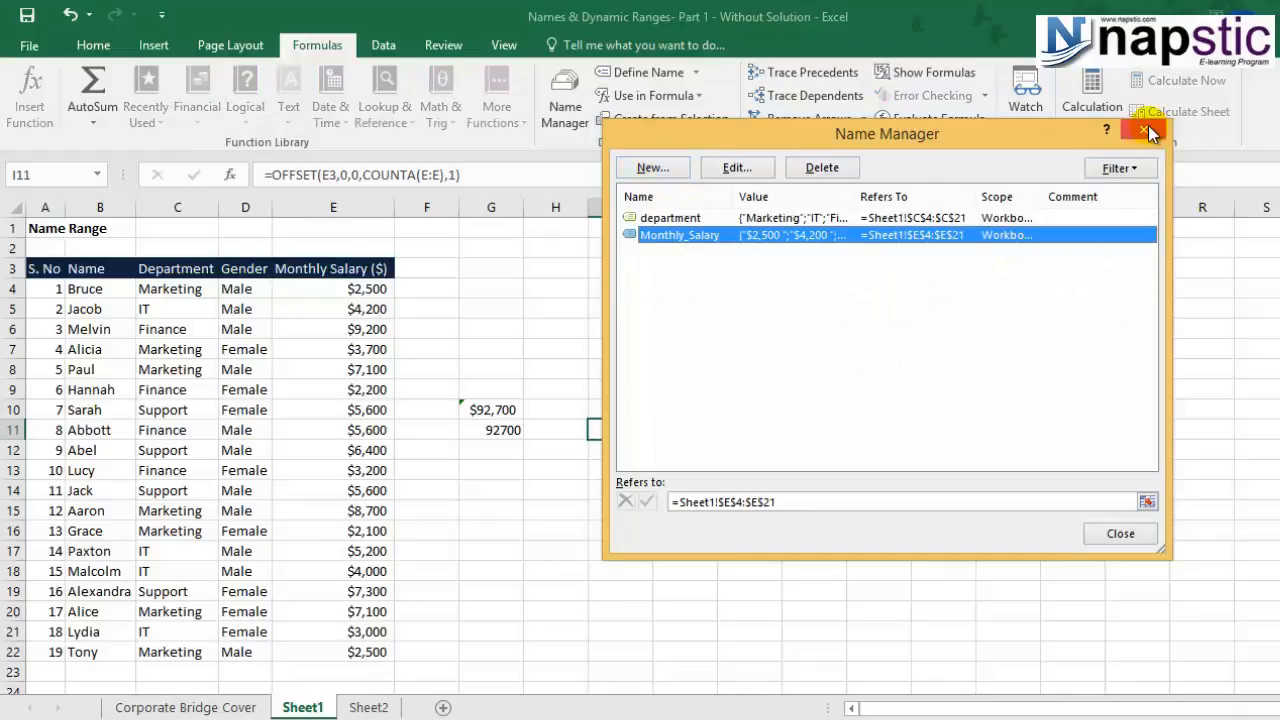
left_click(1143, 128)
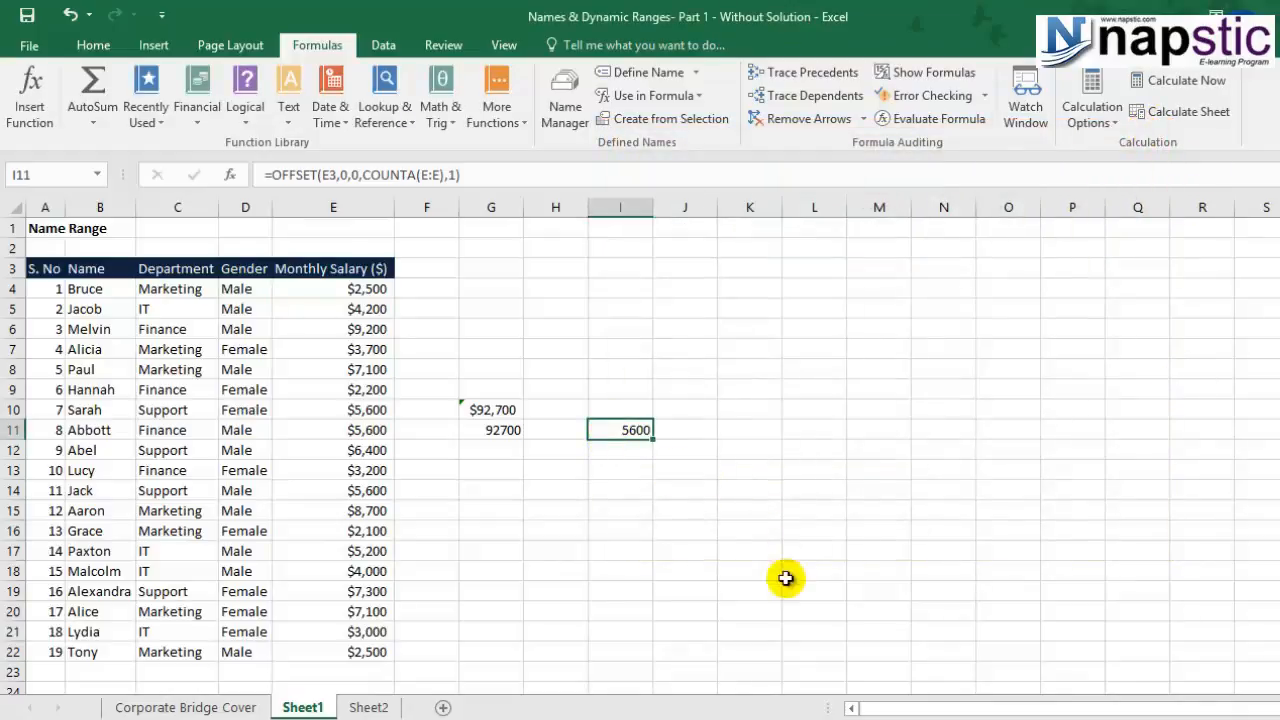
Make the references in I11's OFFSET formula absolute, as $E$3 and $E:$E
left_click(322, 175)
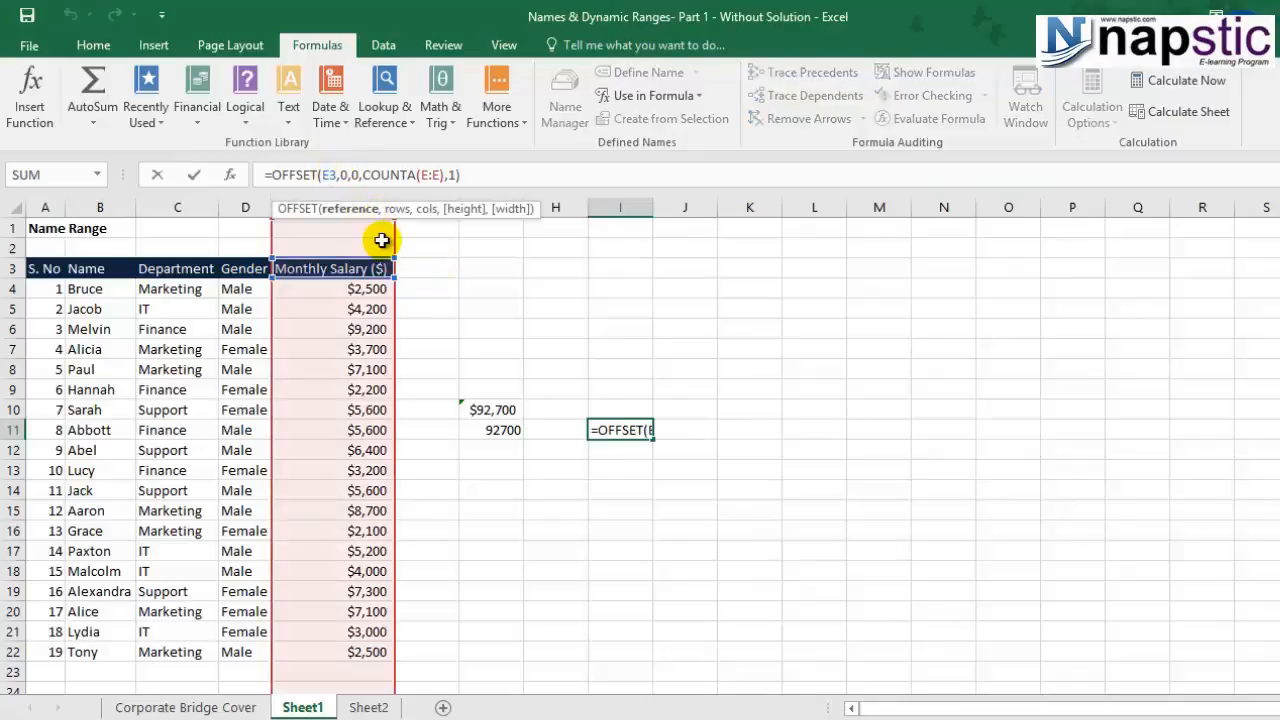
key("F4")
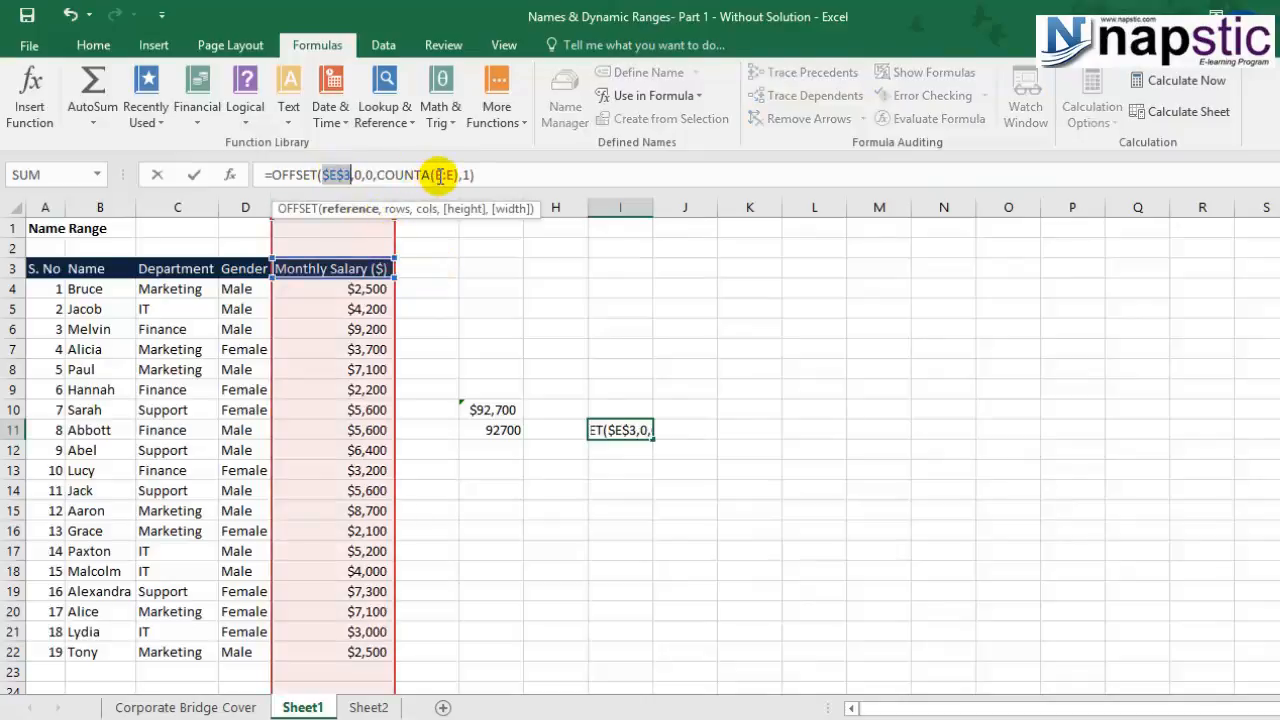
left_click_drag(434, 175, 457, 175)
key("F4")
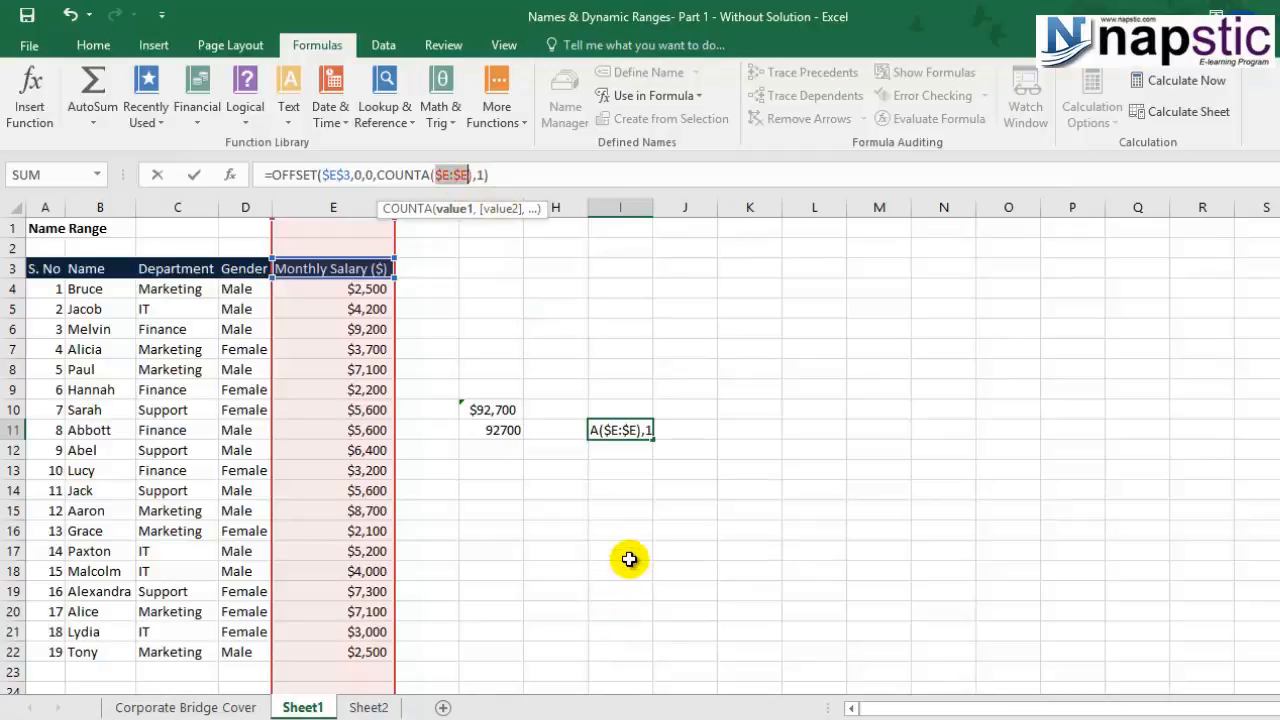
key("Return")
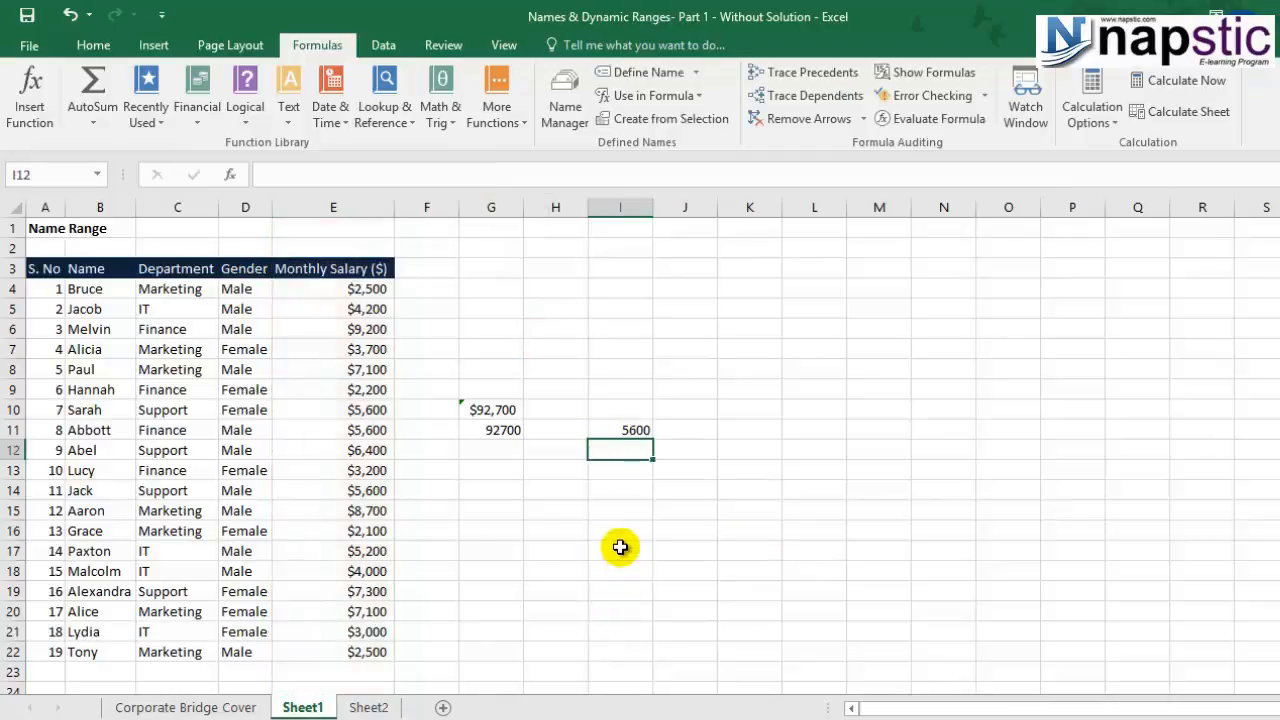
left_click(600, 432)
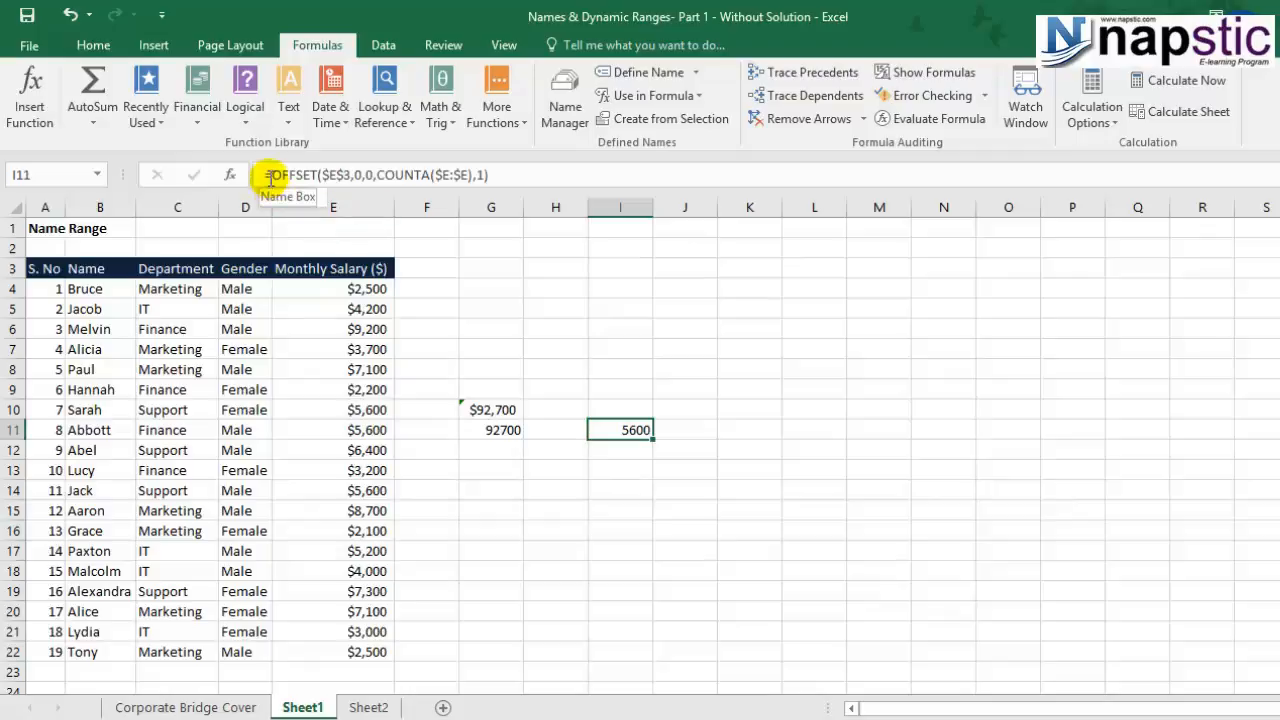
left_click_drag(265, 176, 400, 172)
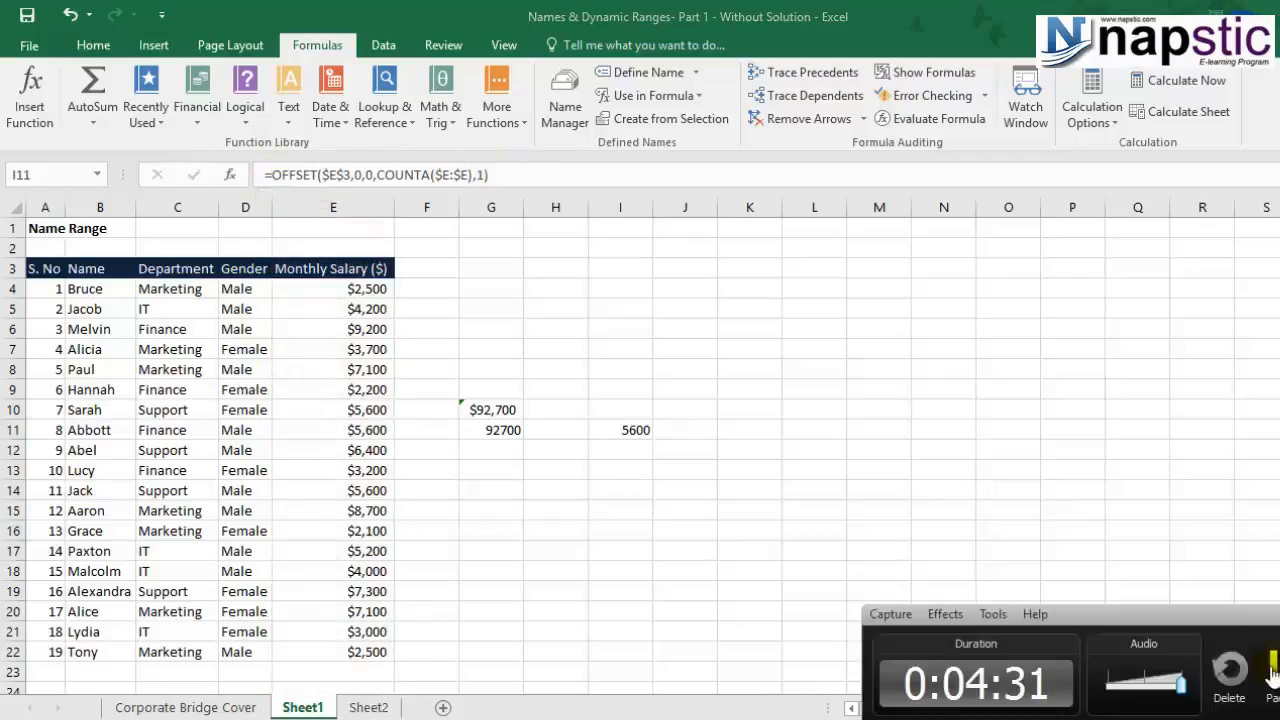
Enter the label monthly_salary in G13 and fit column G's width to its contents
left_click(489, 473)
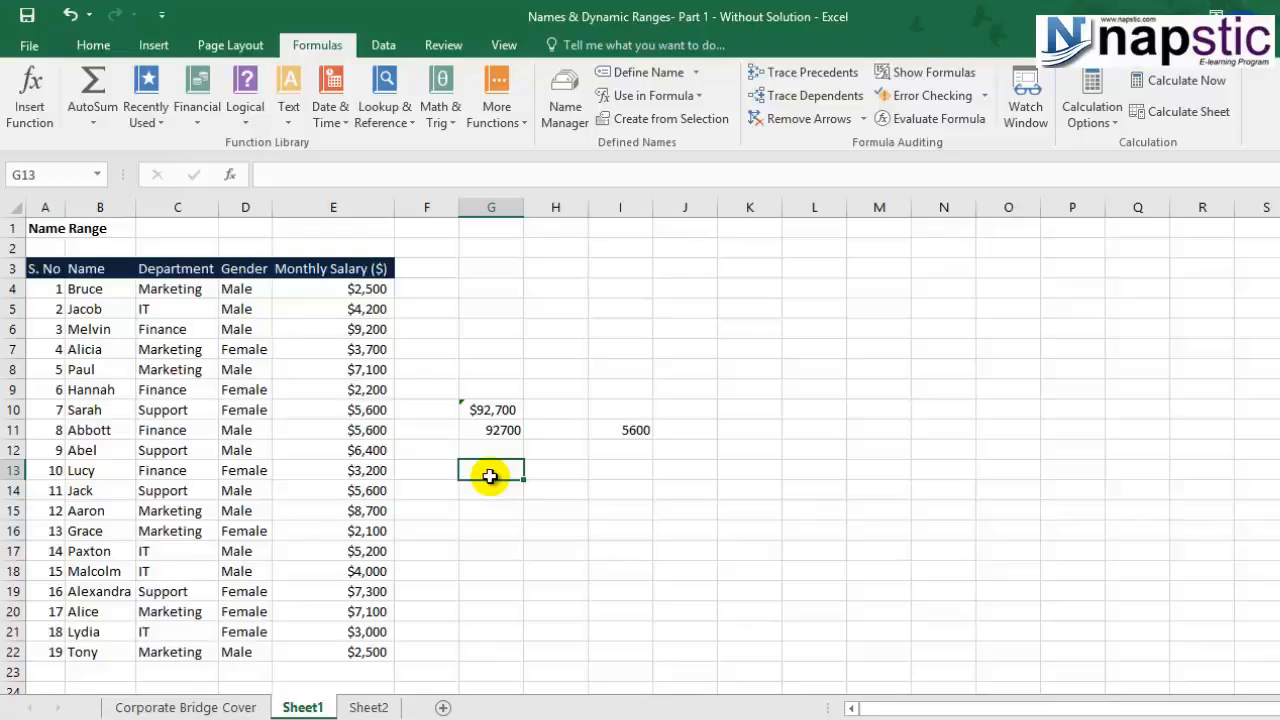
type("mon")
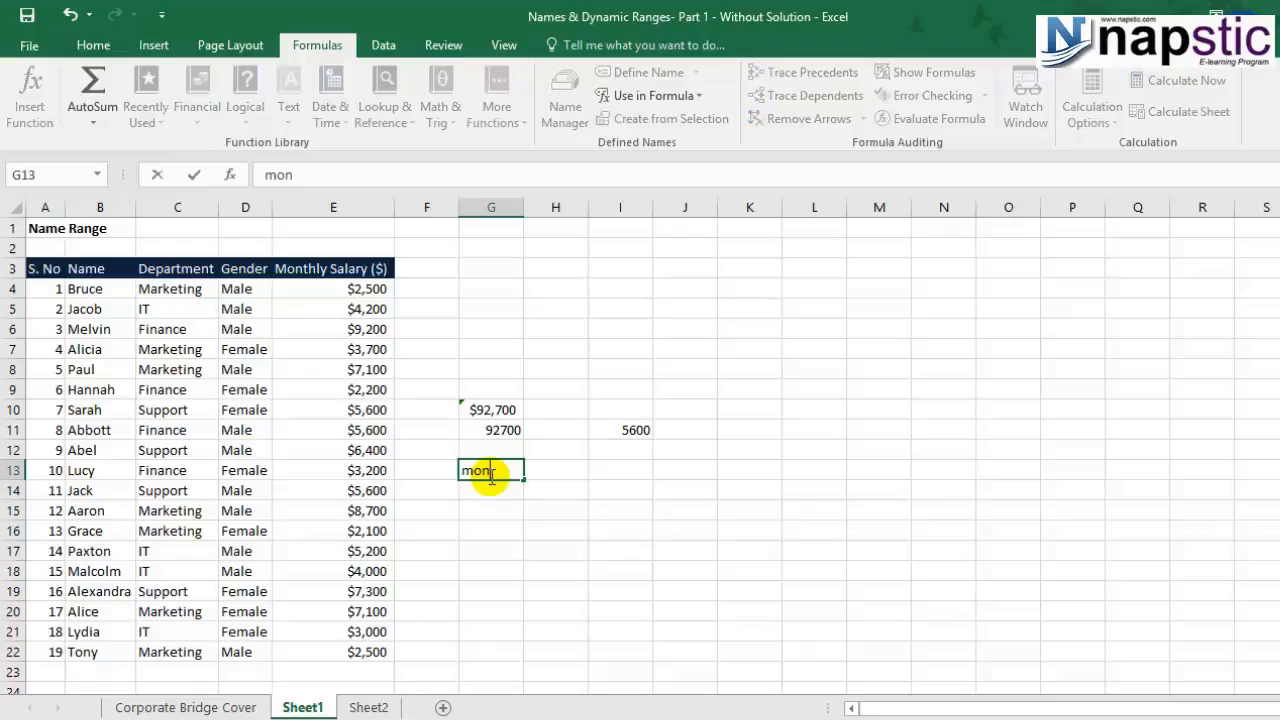
type("thly_salary")
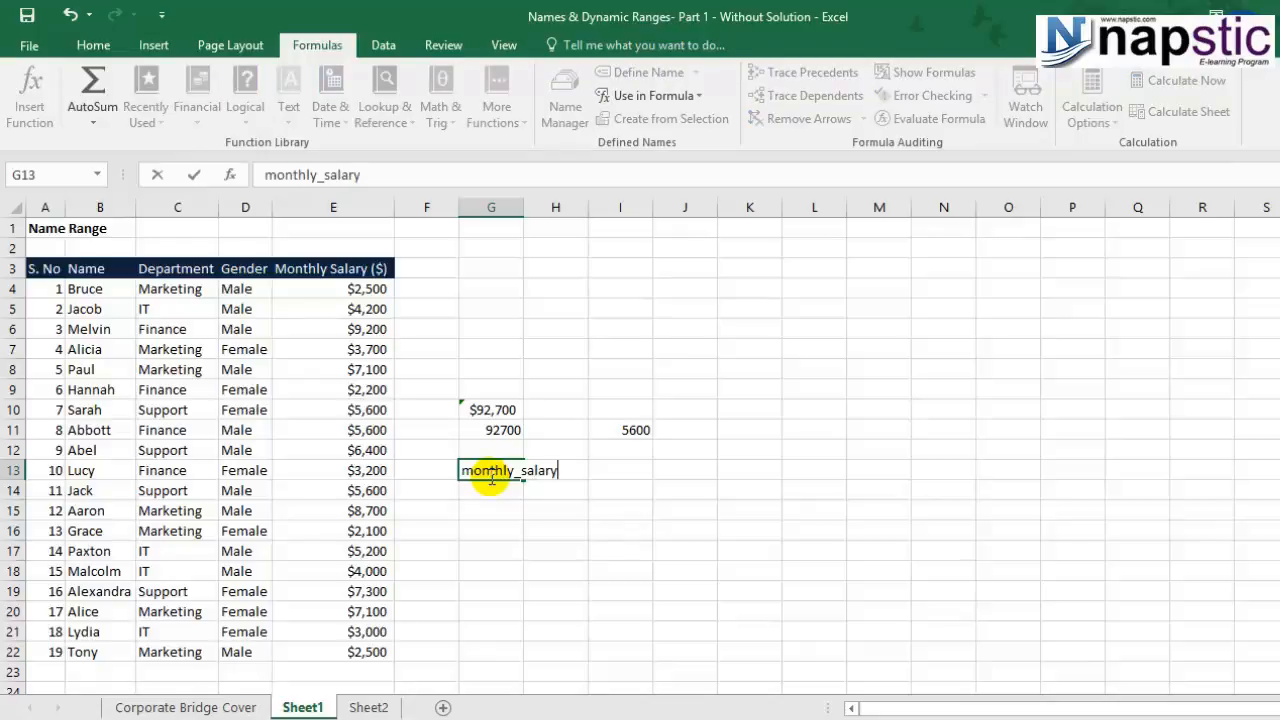
key("Return")
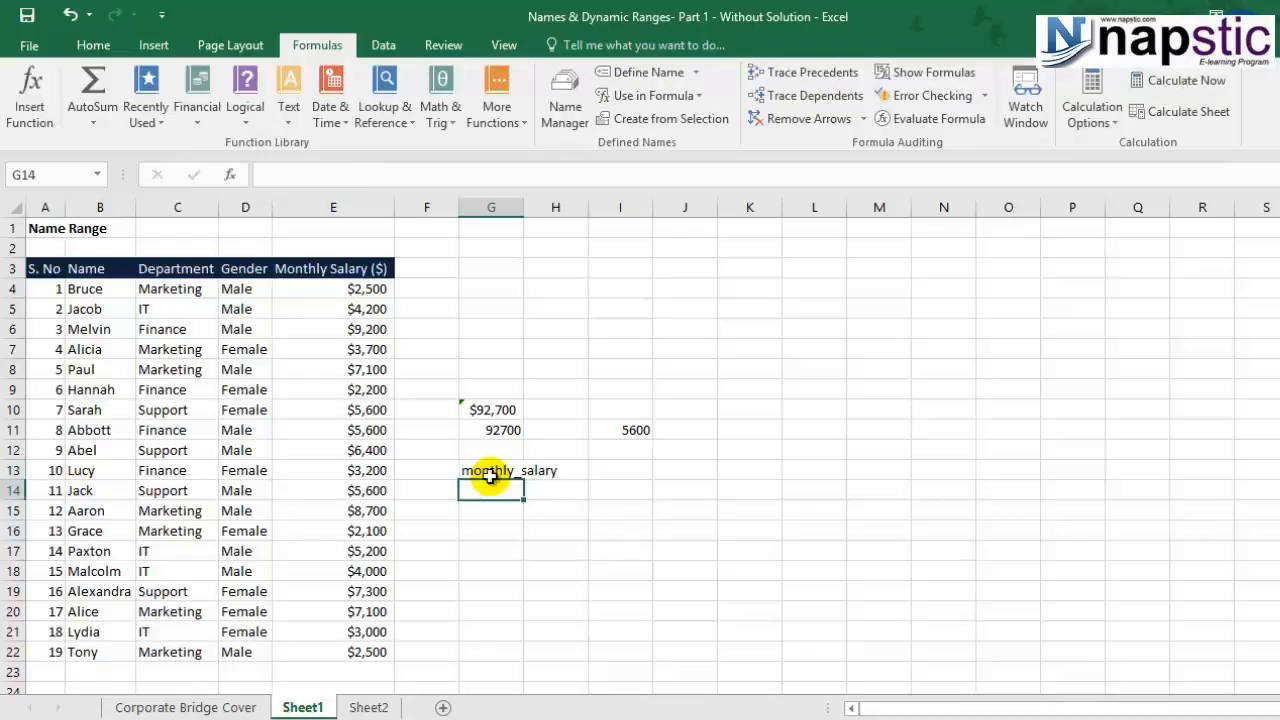
double_click(523, 207)
Enter a formula in H13 that sums the named range Monthly_Salary
left_click(595, 474)
type("=")
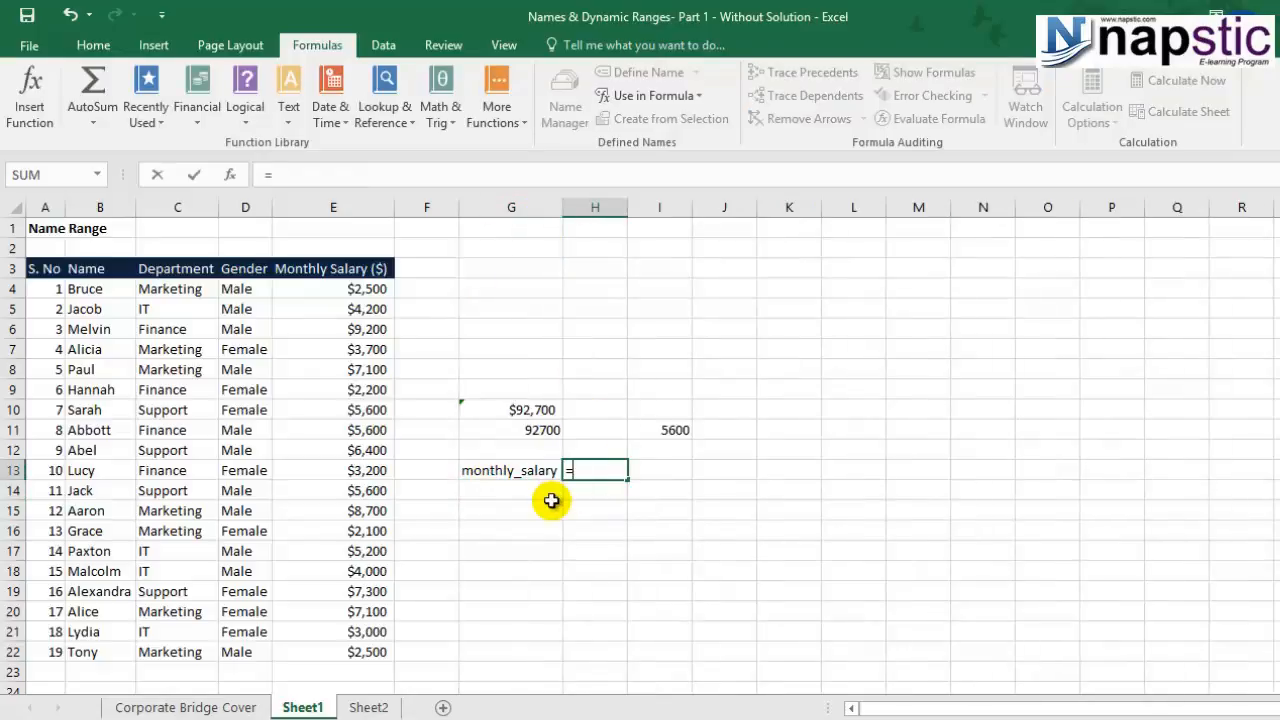
type("sum(mont")
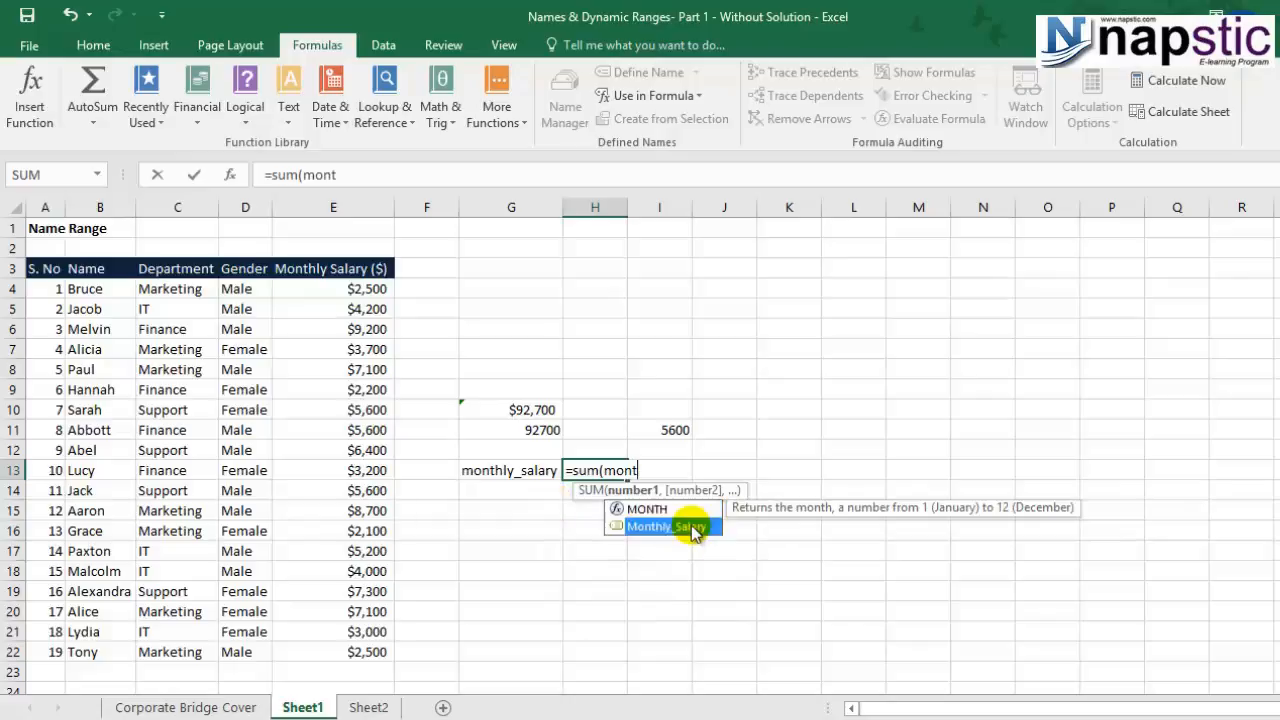
double_click(695, 527)
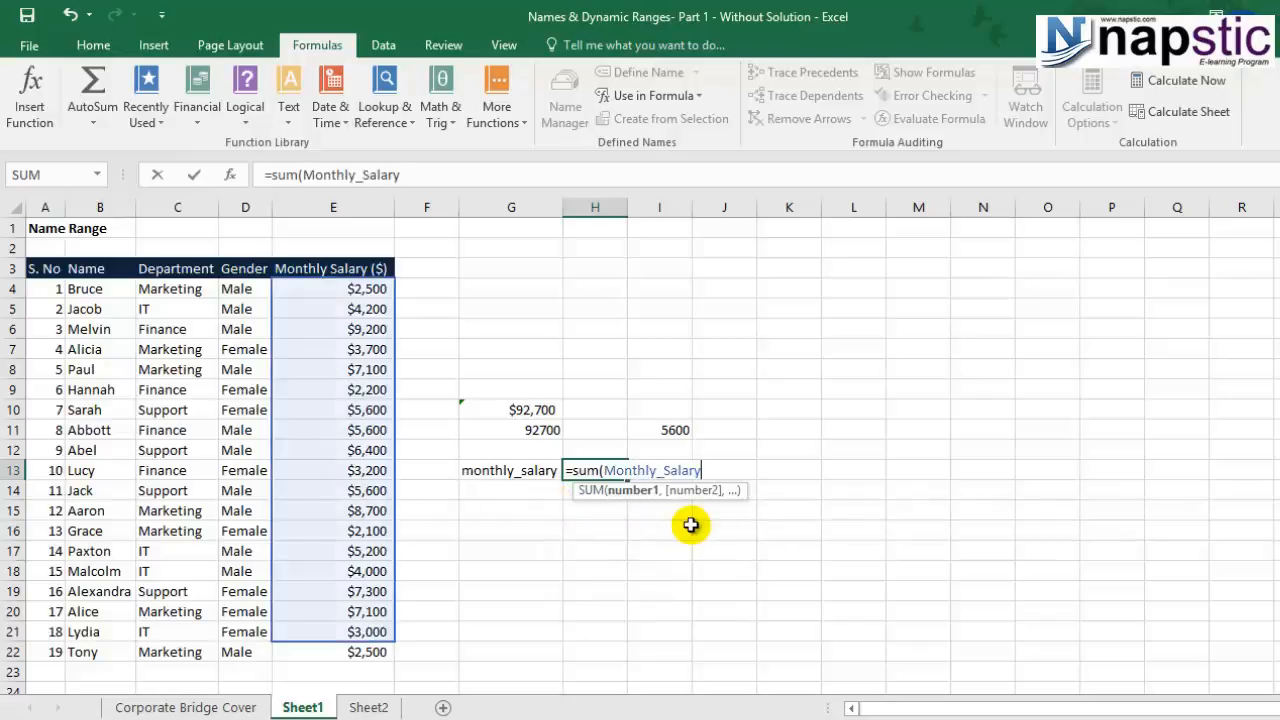
type(")")
key("Return")
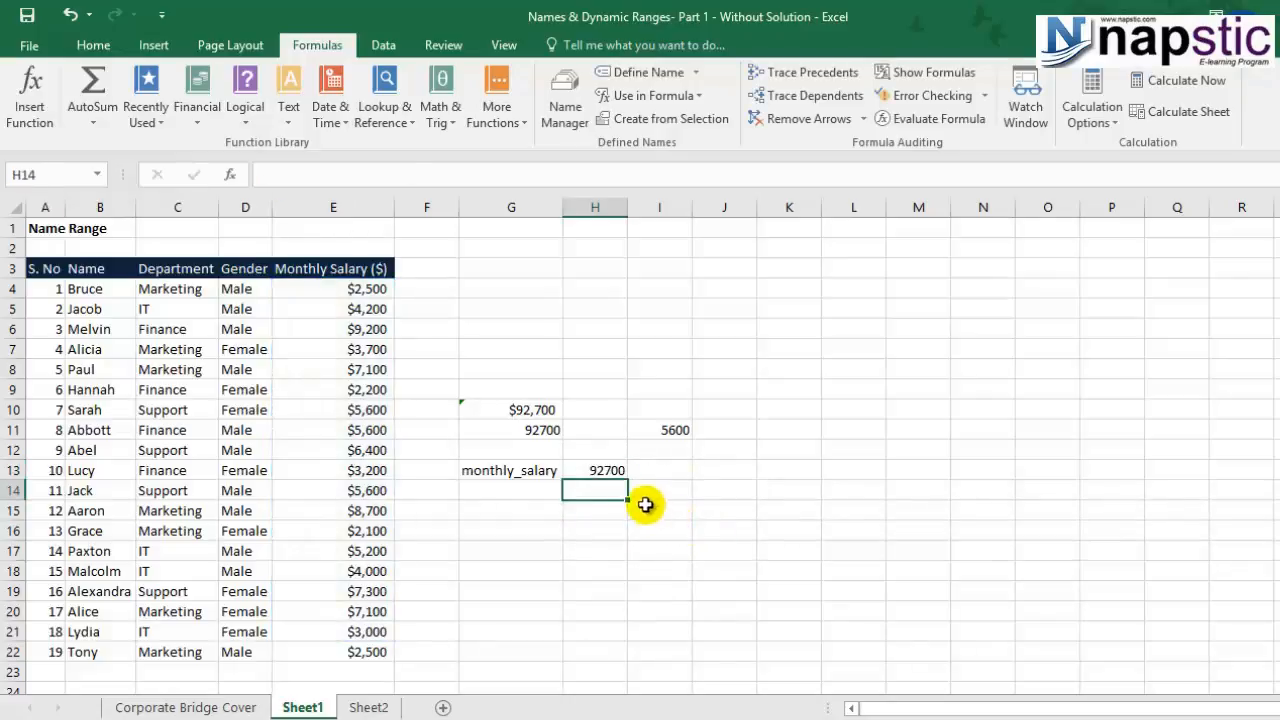
Inspect which cells the SUM formula in H13 covers through the named range Monthly_Salary
left_click(597, 471)
double_click(597, 471)
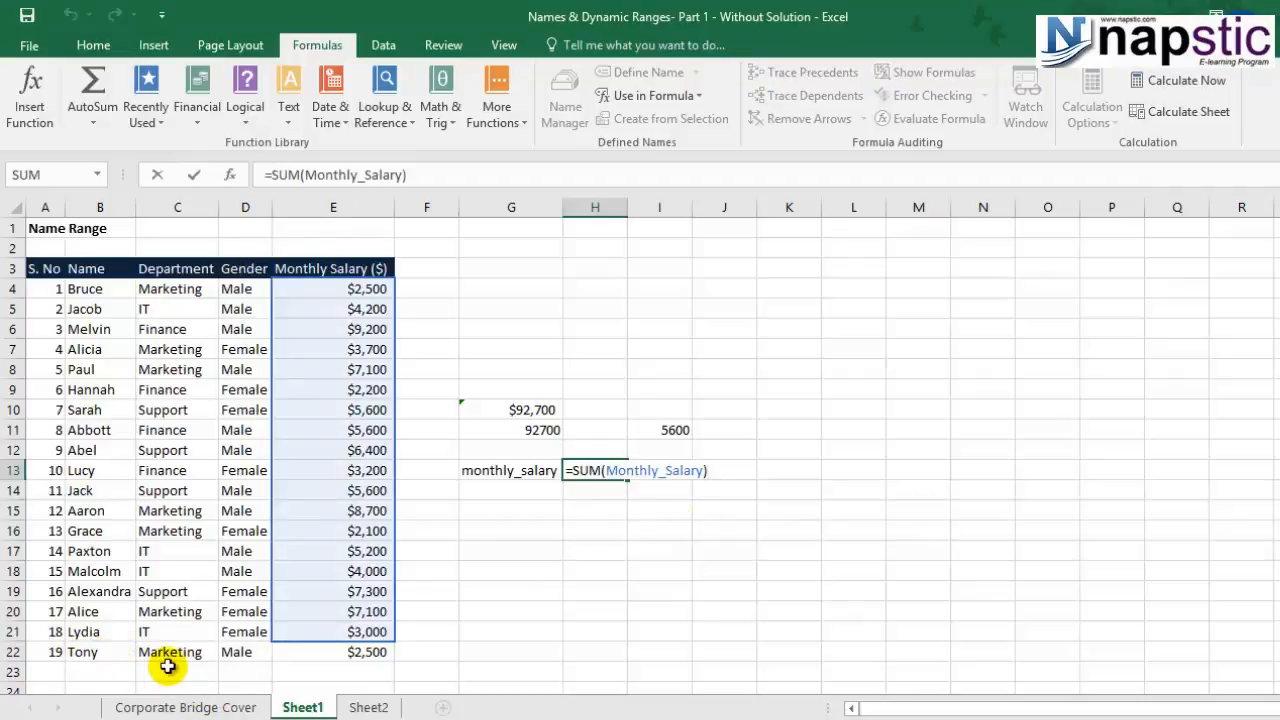
key("Escape")
Enter the label dynmaic_salary in G15
left_click(531, 507)
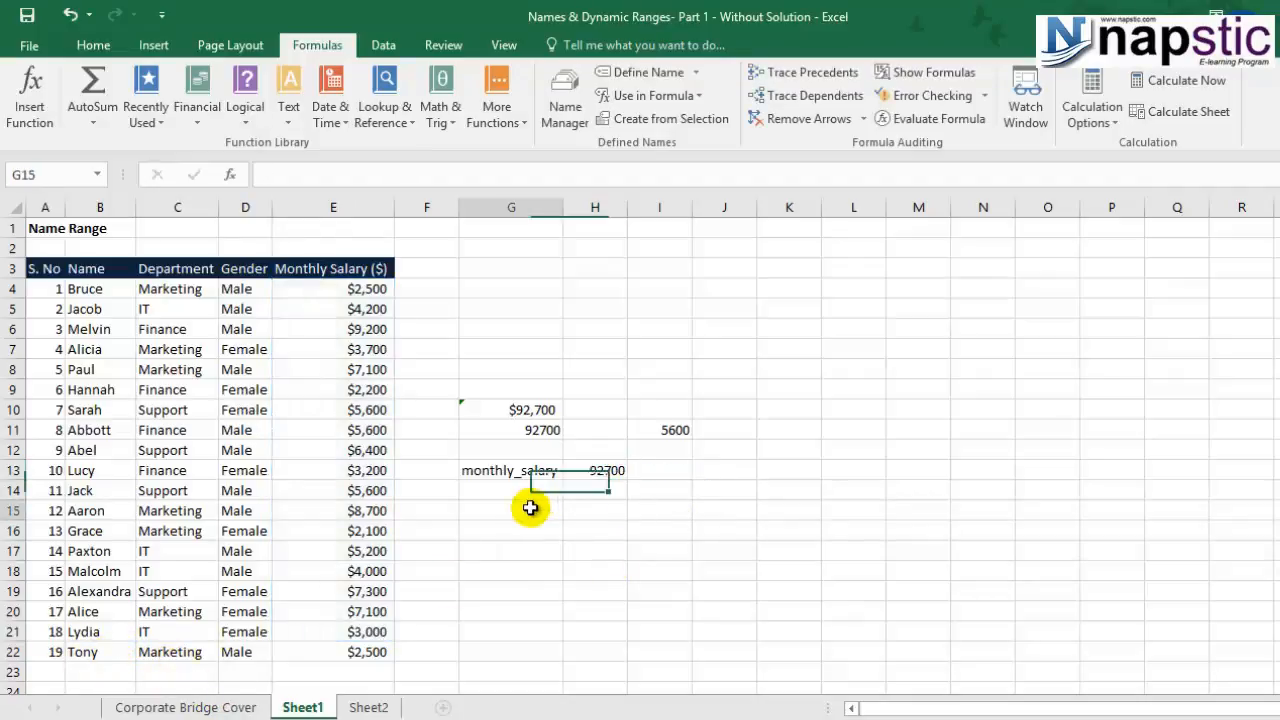
type("dynma")
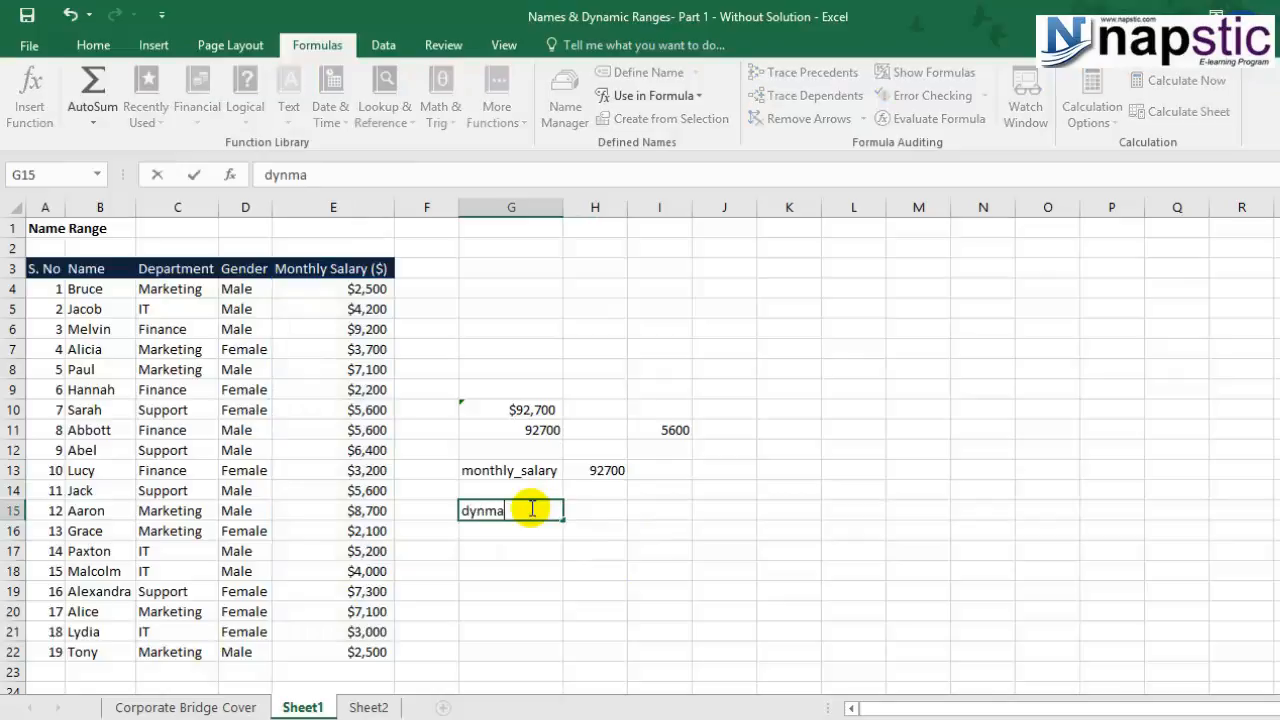
type("ic_")
type("salary")
key("Return")
Enter a formula in H15 that sums the named range dynamic_salary
double_click(595, 510)
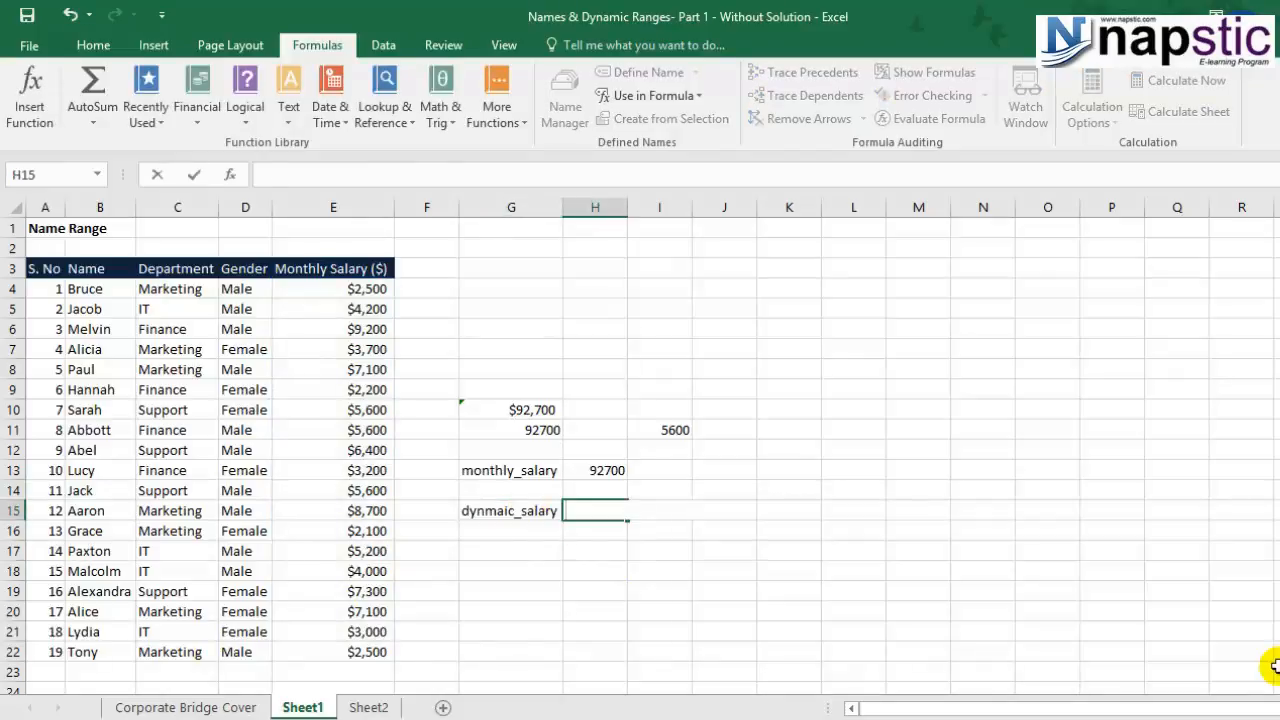
type("=sum(")
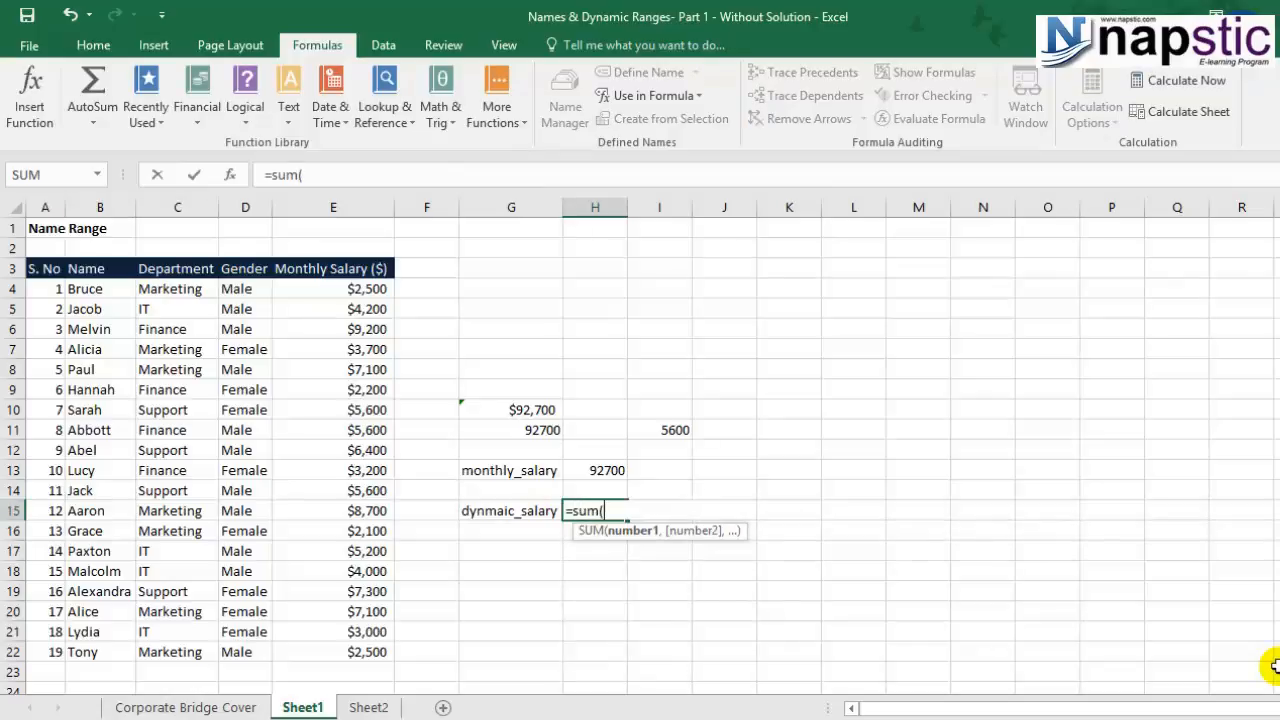
type("dyn")
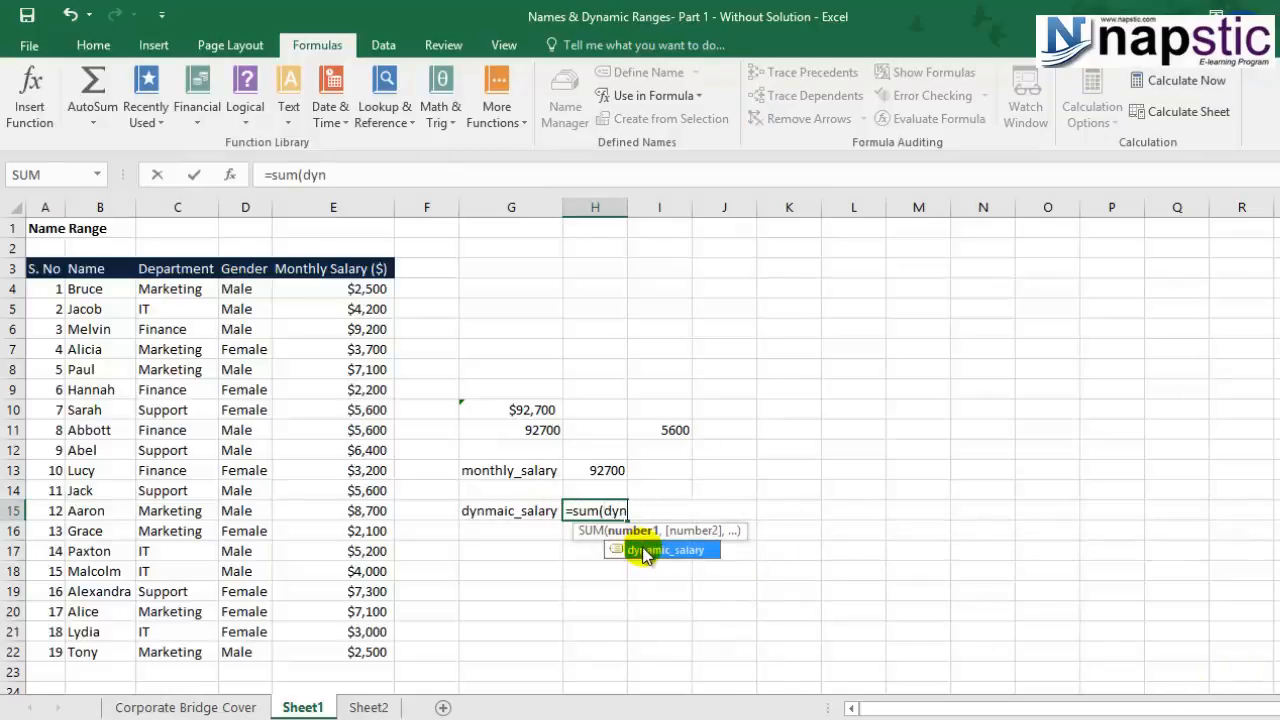
double_click(643, 552)
type(")")
key("Return")
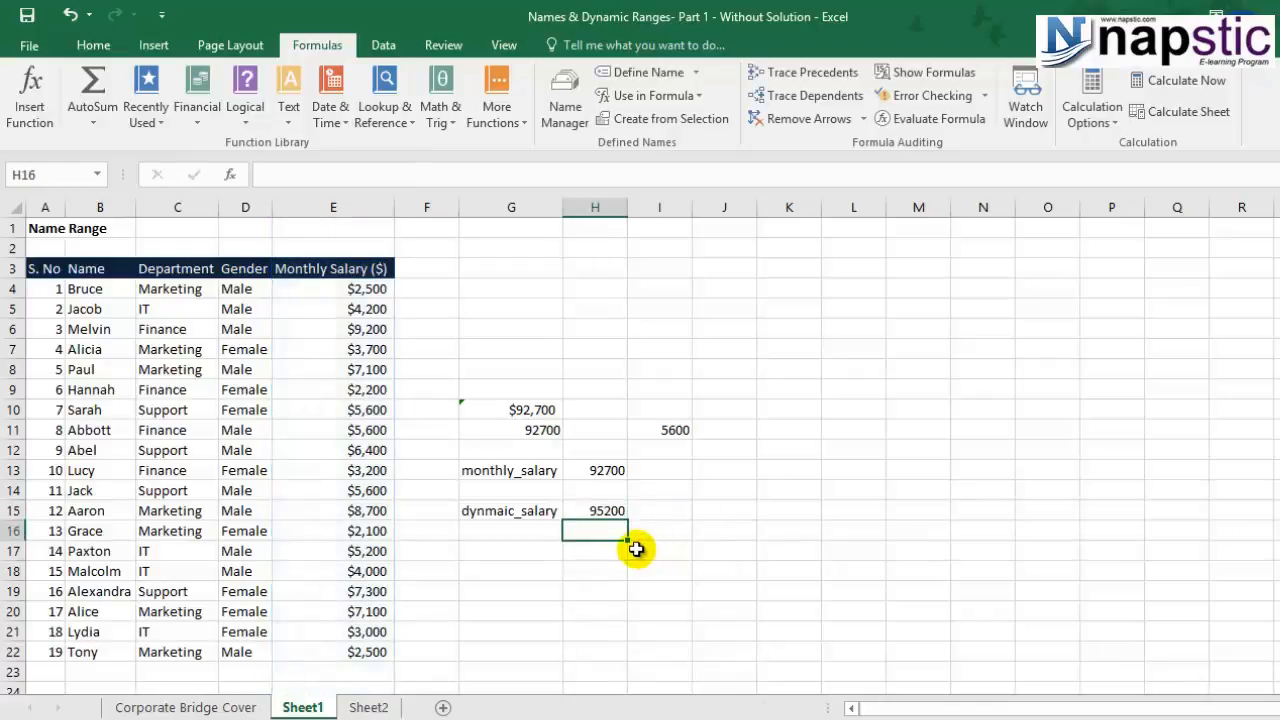
Examine the cells referenced by H15's dynamic_salary sum and compare its result with the Monthly_Salary sum in H13
left_click(603, 510)
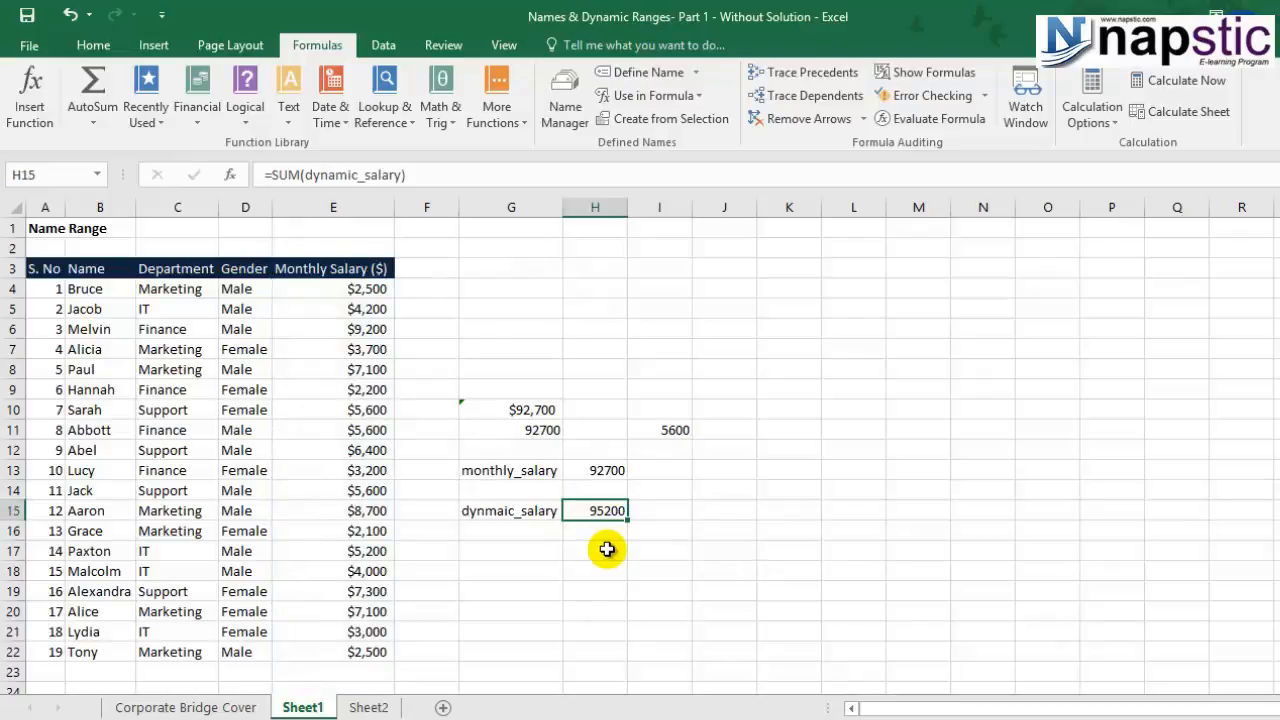
key("F2")
scroll(606, 549, "down", 2)
scroll(606, 549, "up", 2)
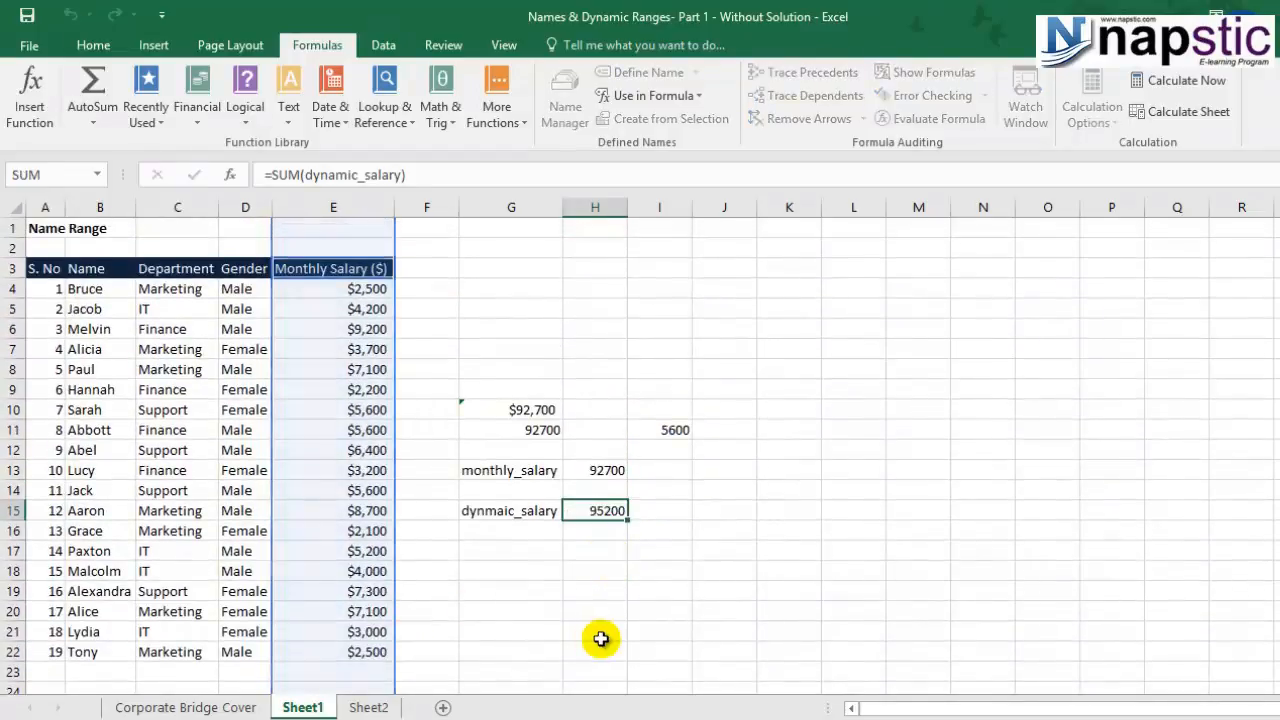
left_click(607, 474)
left_click(607, 511)
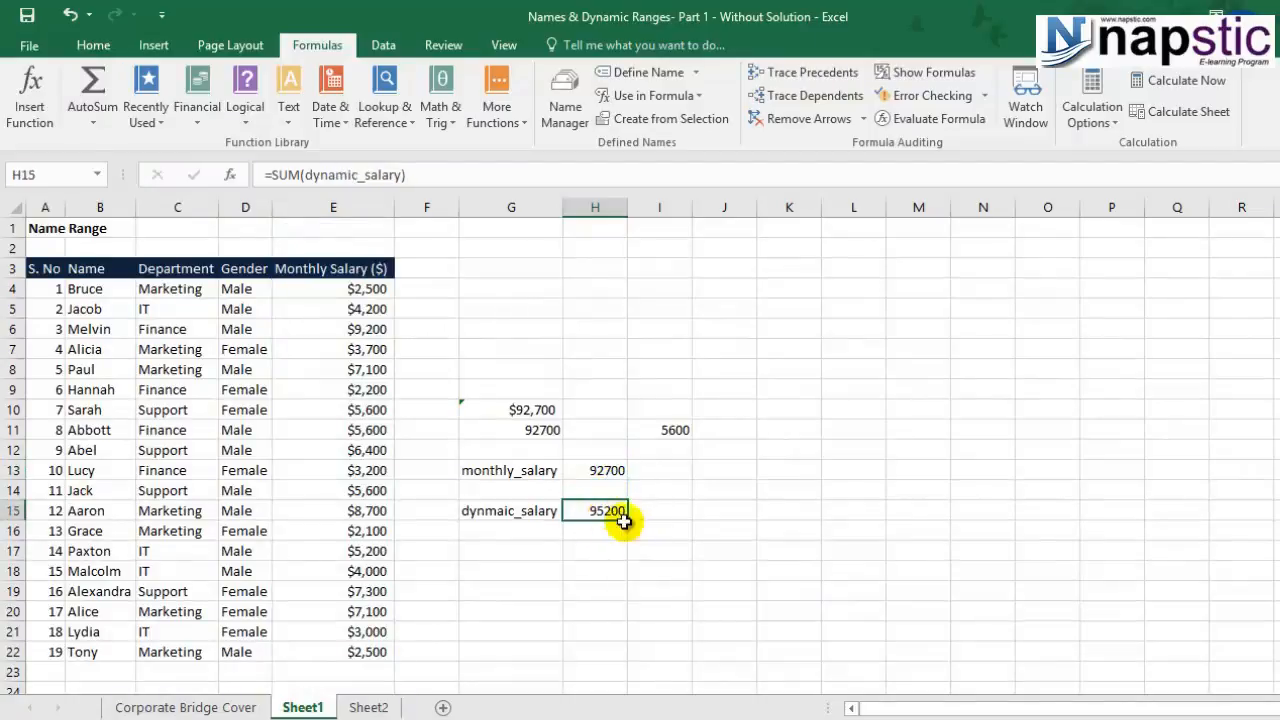
Add a new employee record in row 23 with serial number 20, the employee's name and the department Finance
scroll(290, 625, "down", 1)
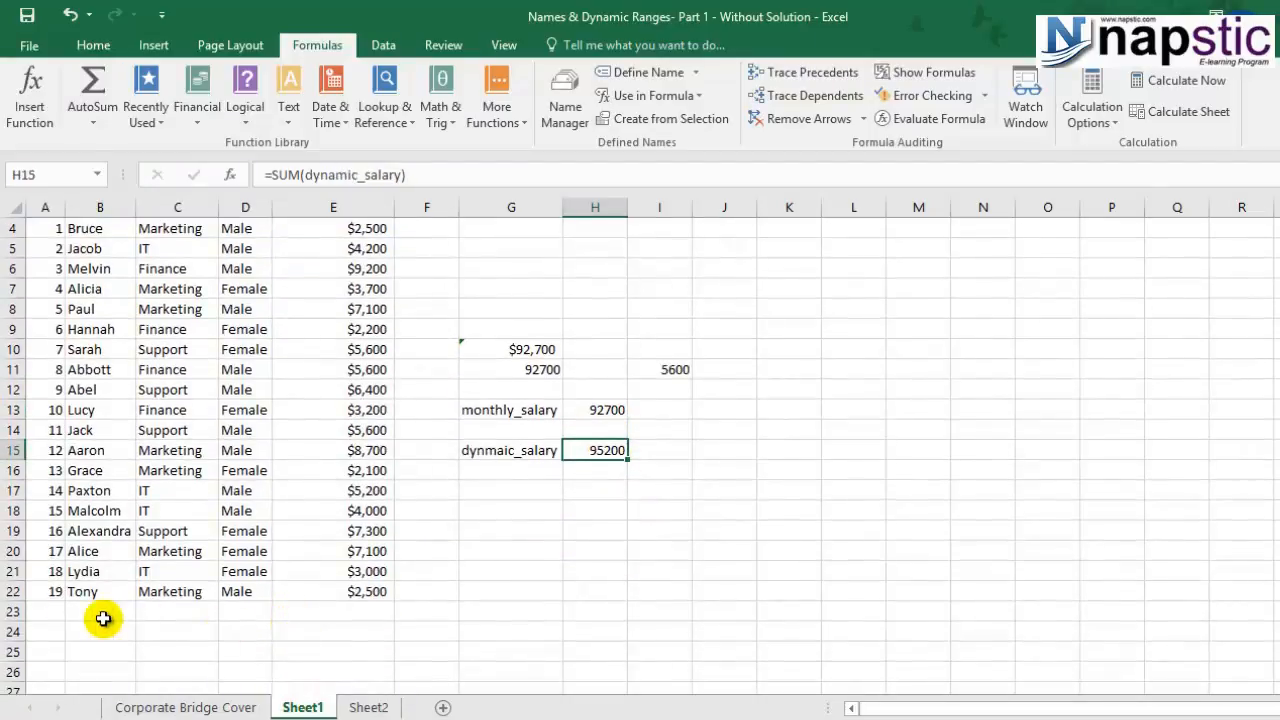
left_click(47, 611)
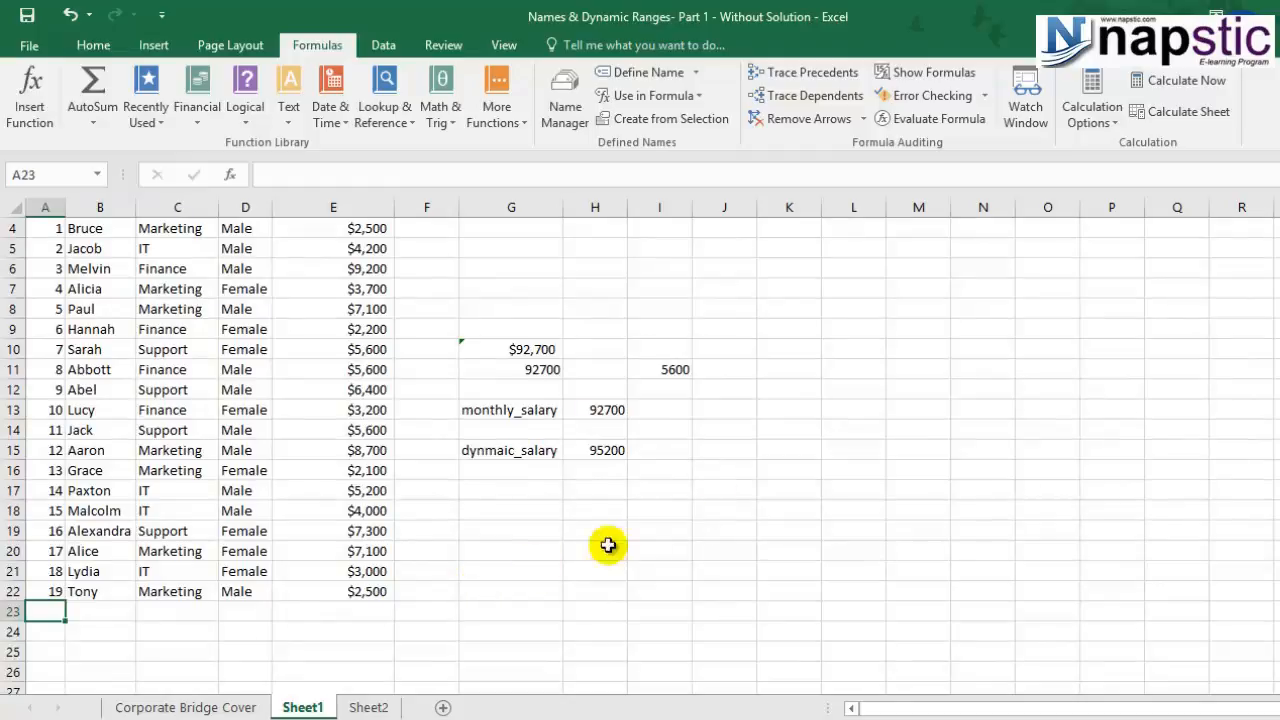
left_click(596, 456)
left_click(44, 611)
type("20")
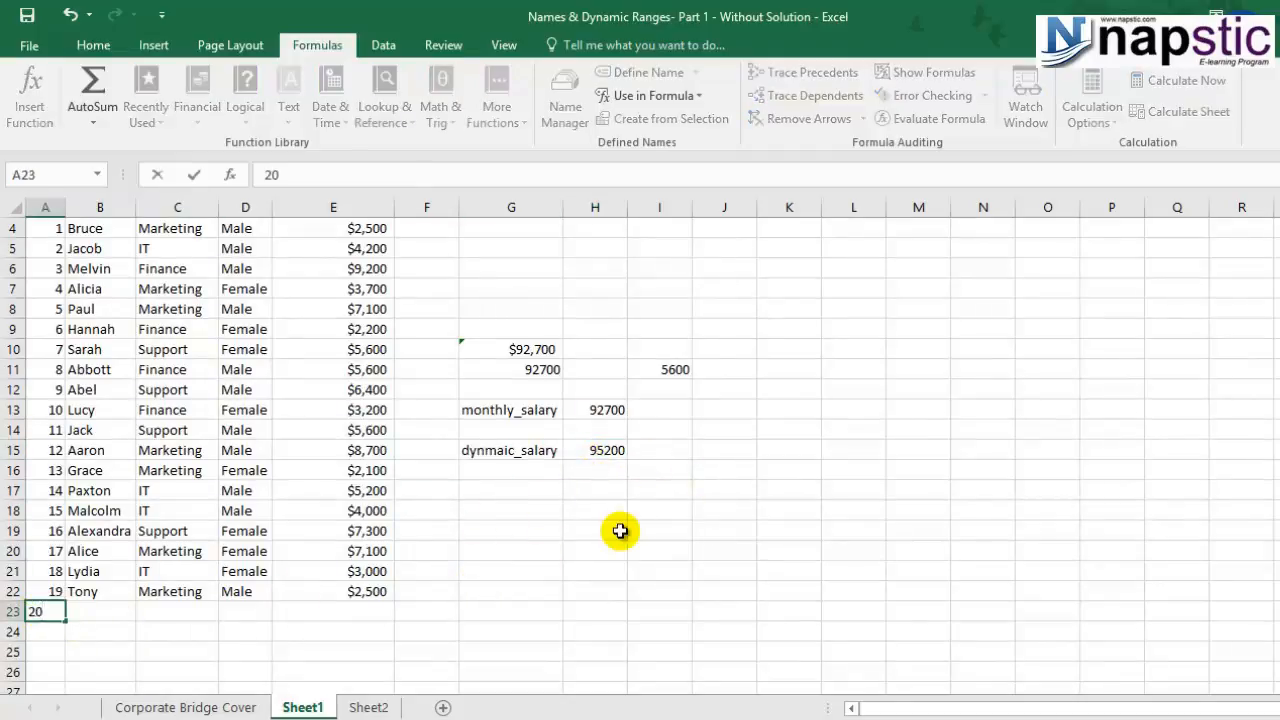
key("Tab")
type("David")
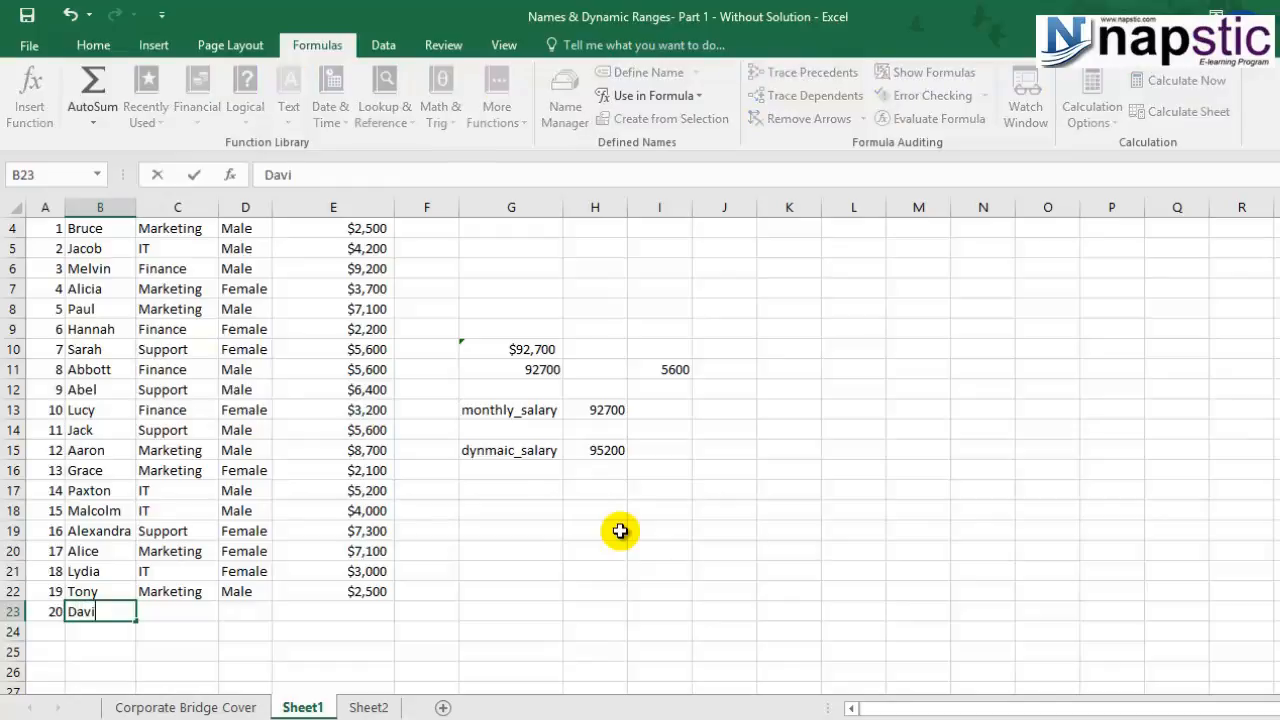
key("Tab")
type("Finance")
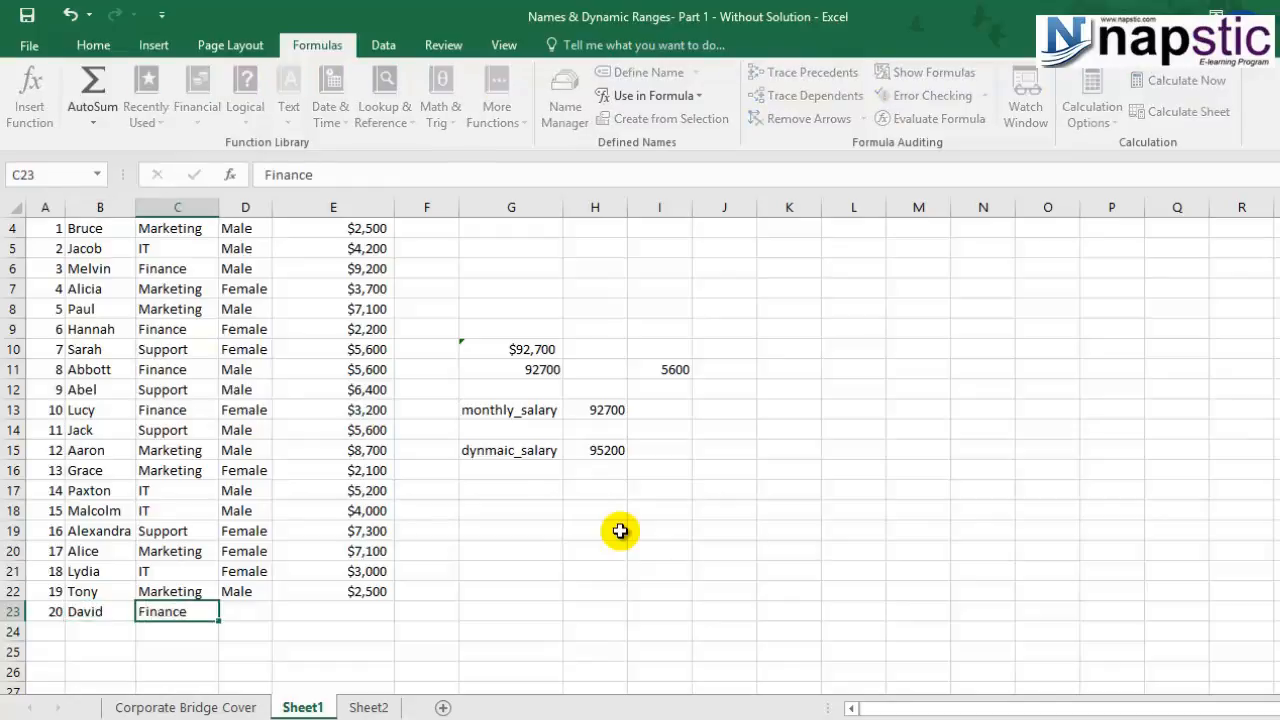
Complete the new record in row 23 with gender Male and a monthly salary of 2200
key("Tab")
type("M")
key("Tab")
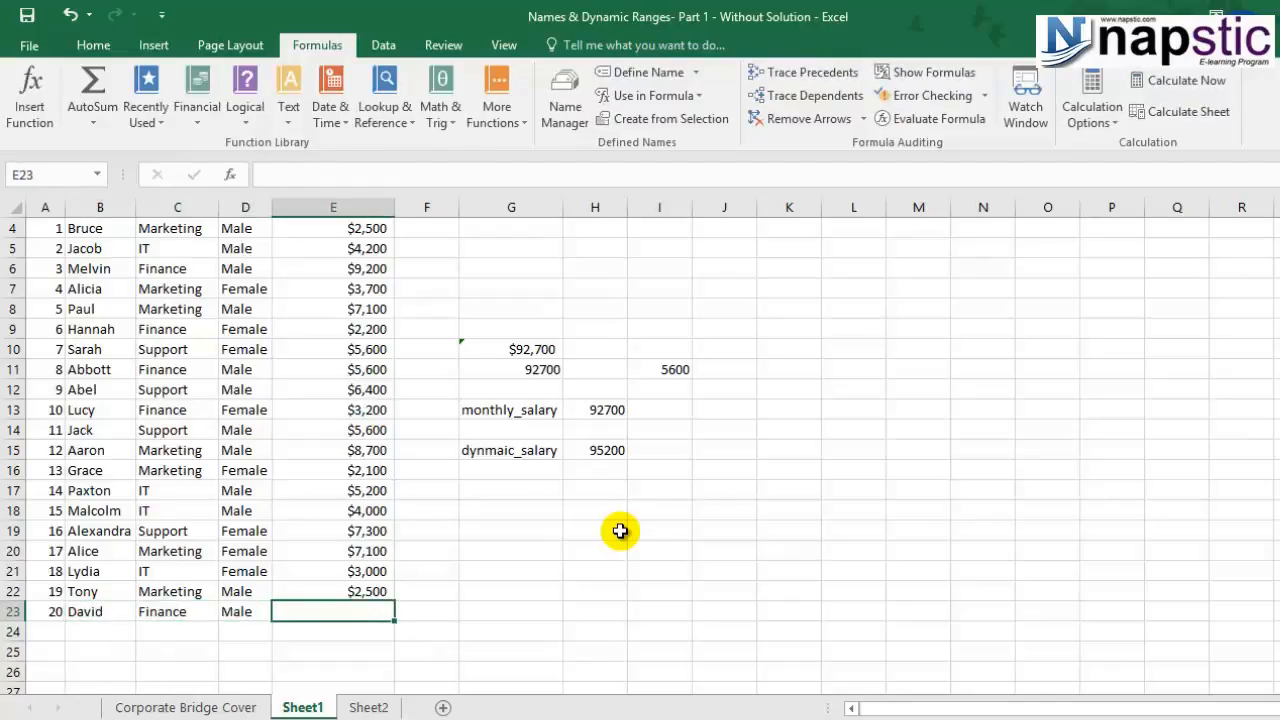
type("2200")
key("Return")
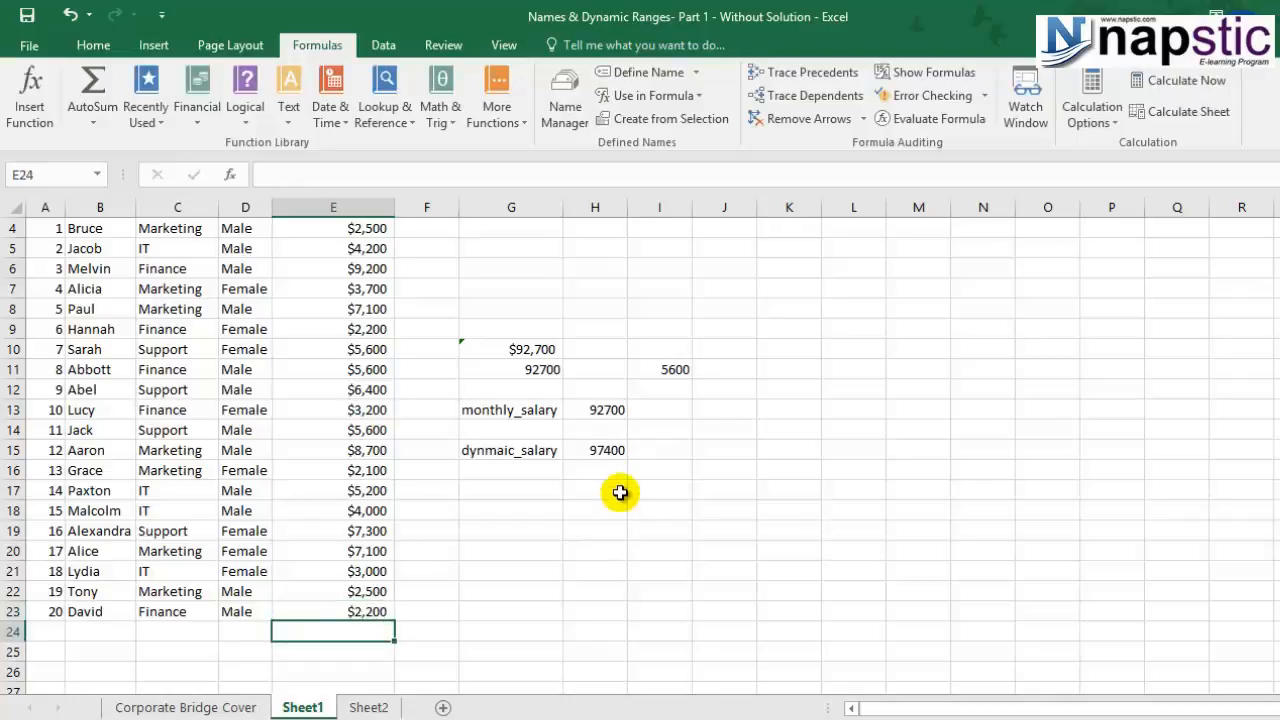
Check the H15 total and the range its dynamic_salary formula covers with the added record in row 23
left_click(604, 452)
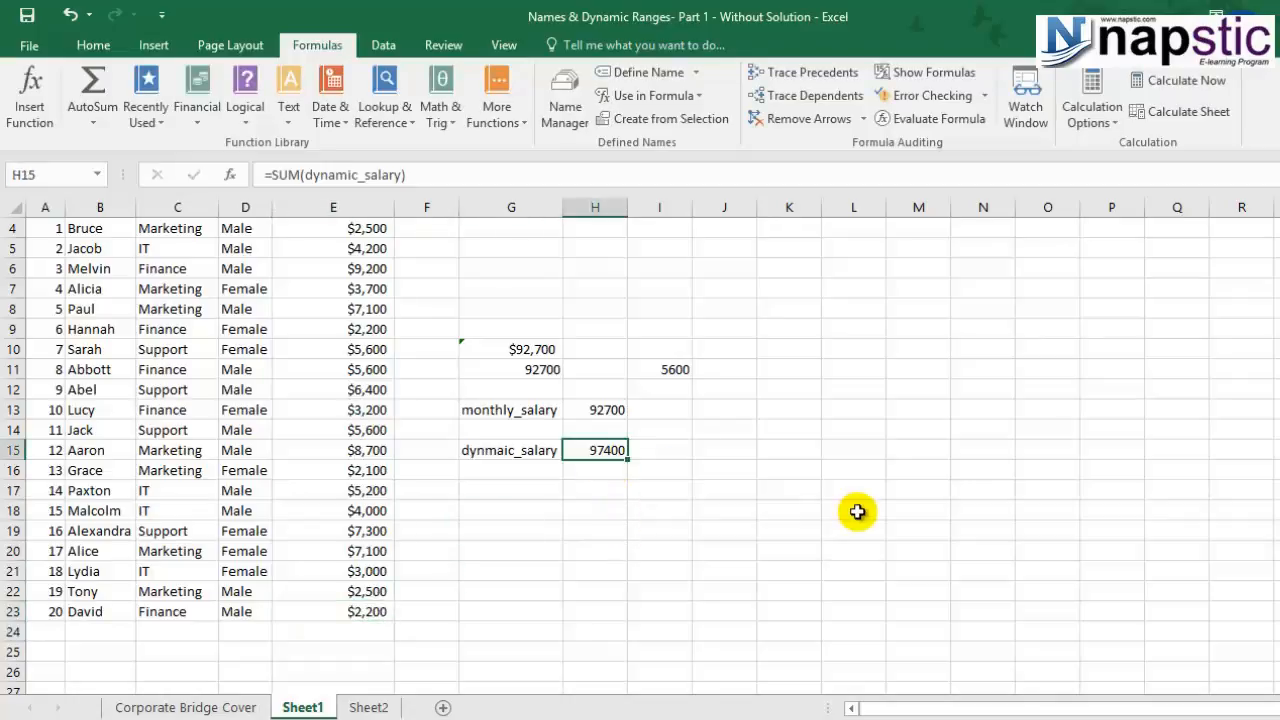
key("F2")
scroll(811, 513, "up", 1)
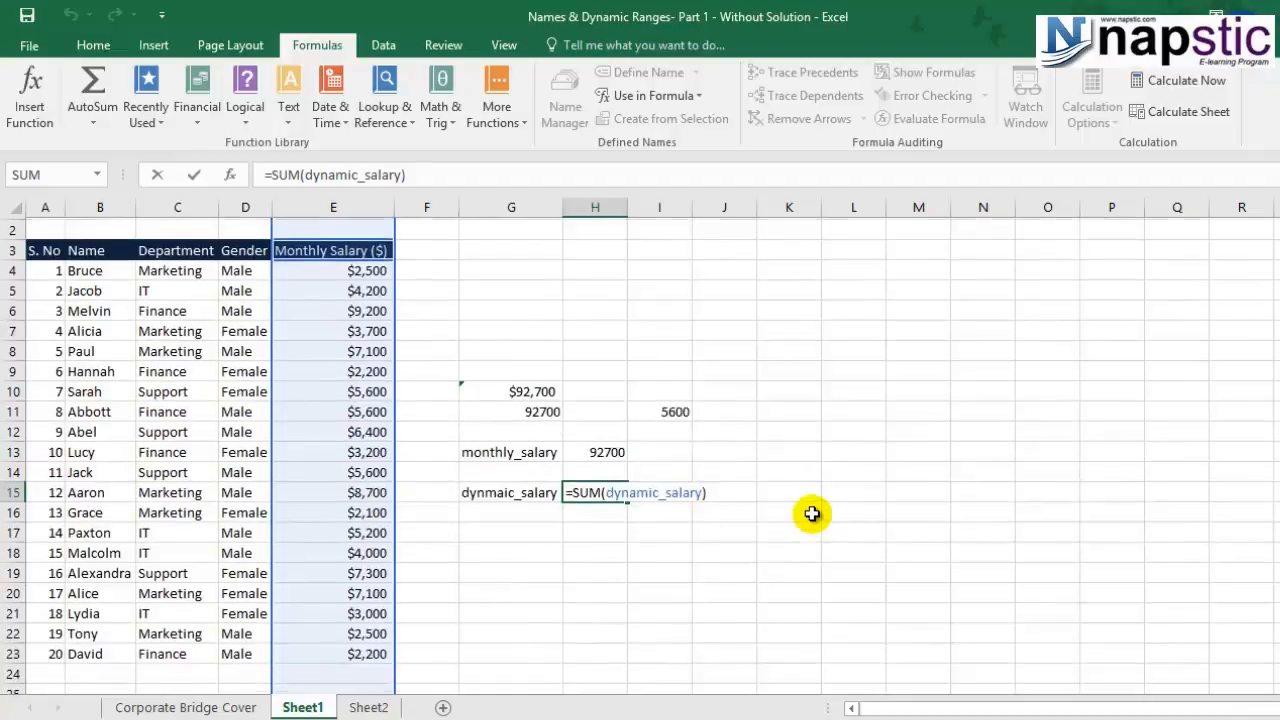
scroll(811, 513, "down", 1)
key("Escape")
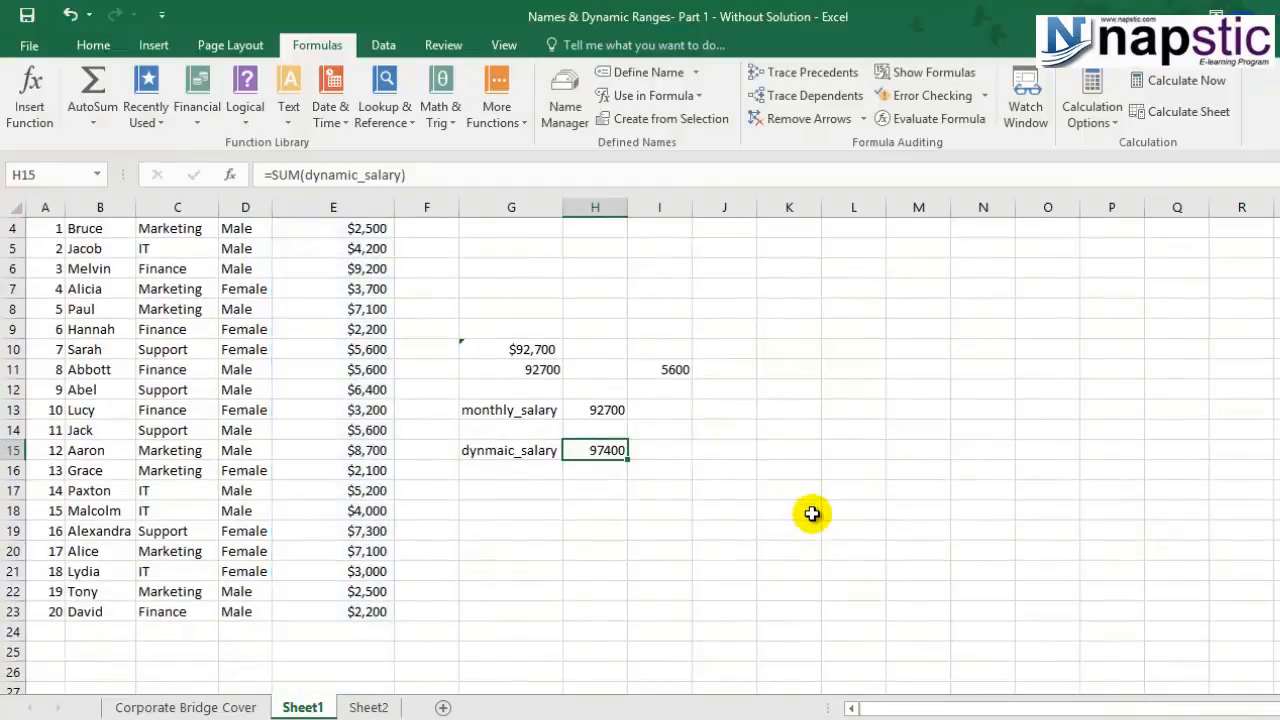